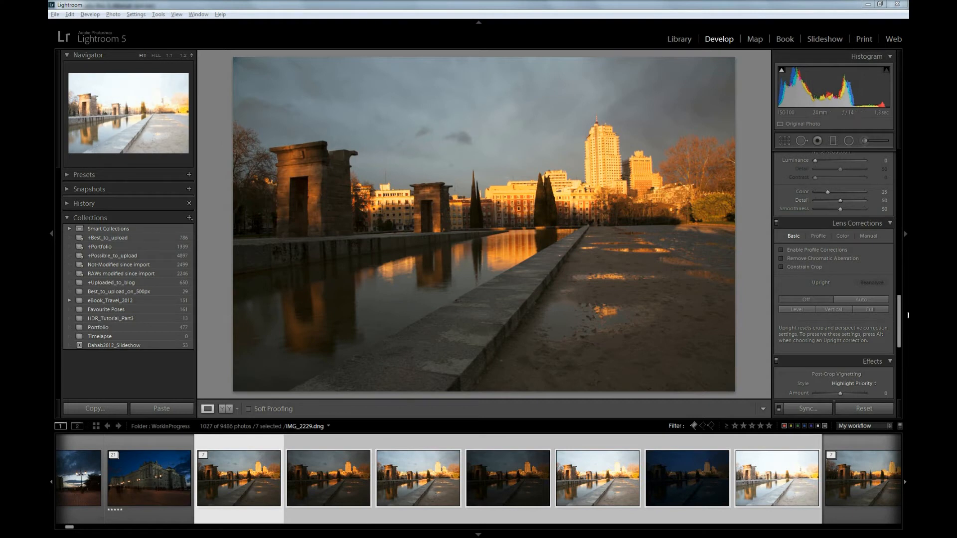
Set the photo's white balance to the Daylight preset
drag(899, 344, 906, 158)
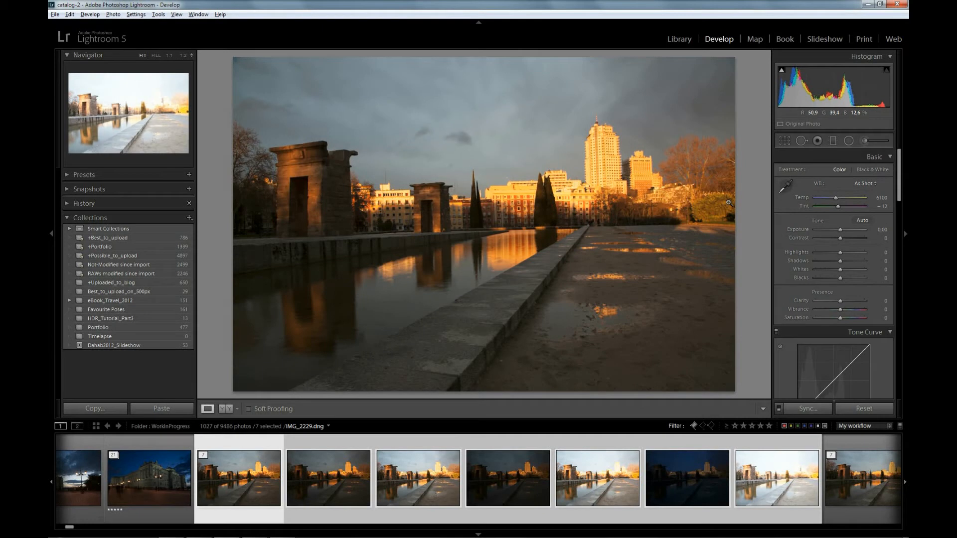
click(867, 184)
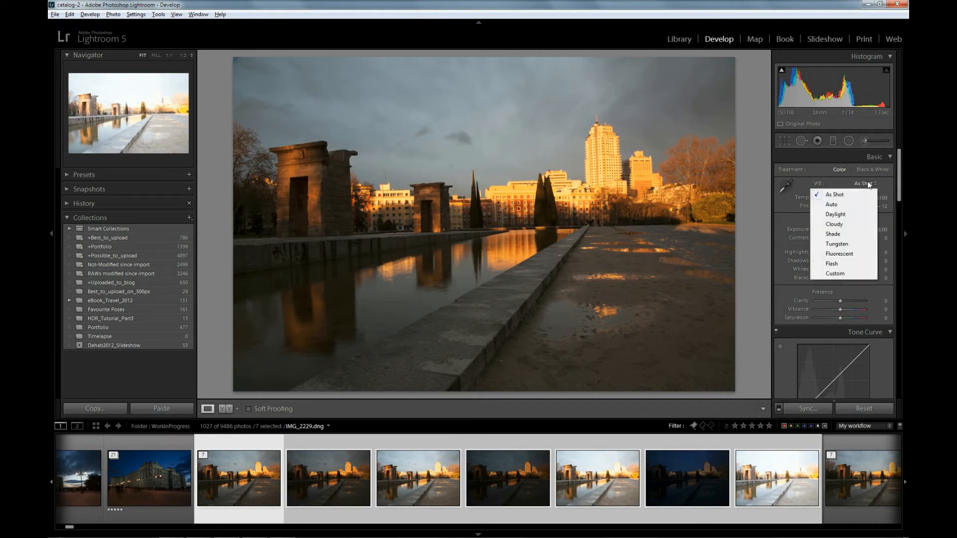
click(848, 214)
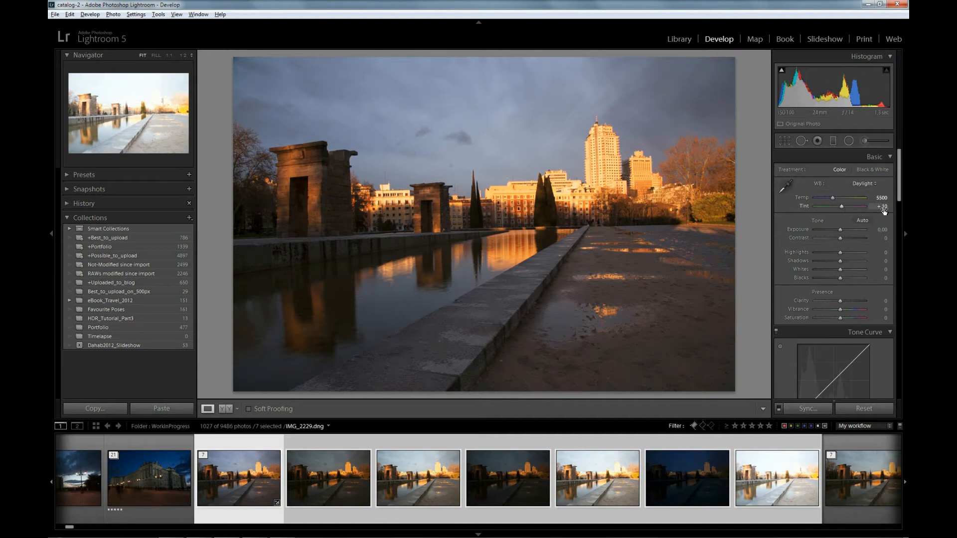
drag(884, 210, 886, 205)
drag(879, 199, 881, 200)
key(Return)
Enable lens profile corrections and chromatic aberration removal, and synchronize the develop settings across the seven selected photos
drag(901, 178, 902, 329)
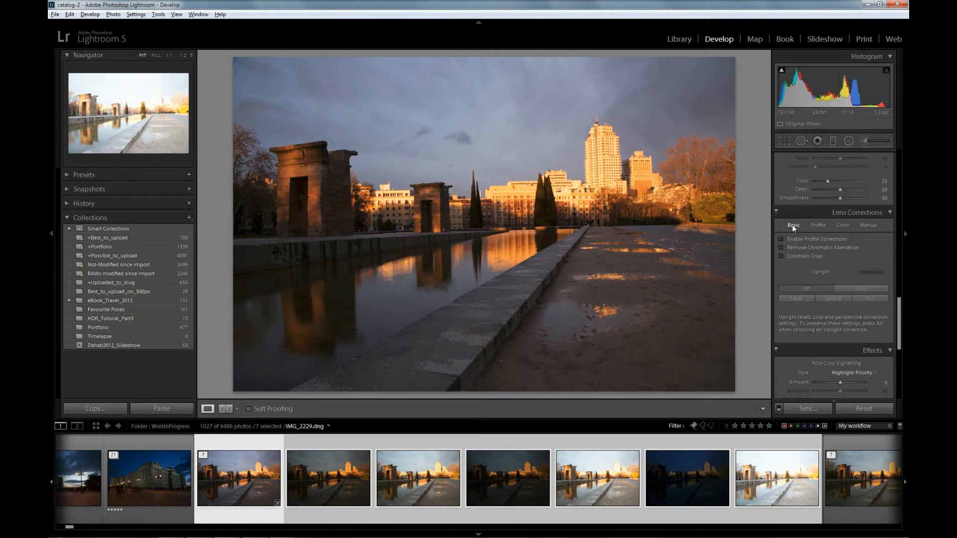
click(785, 238)
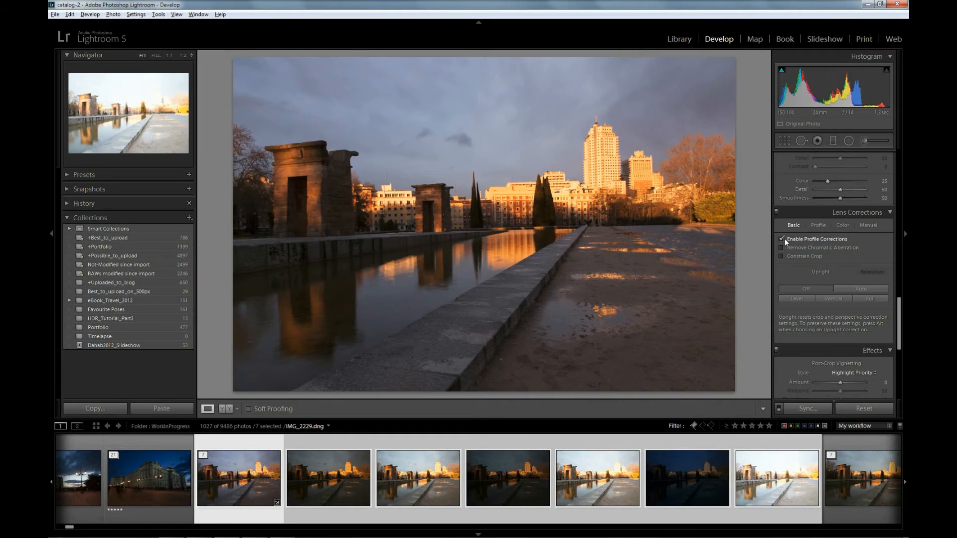
click(782, 247)
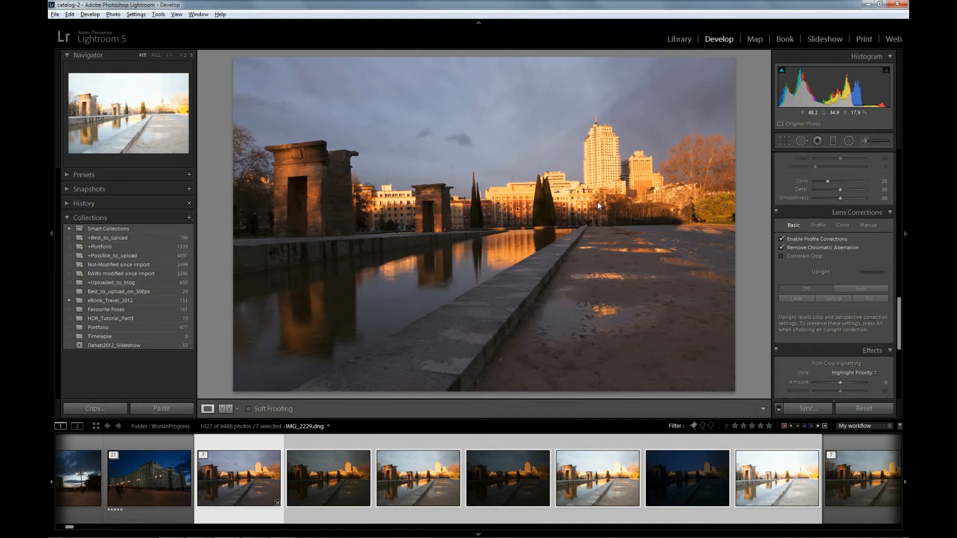
click(815, 409)
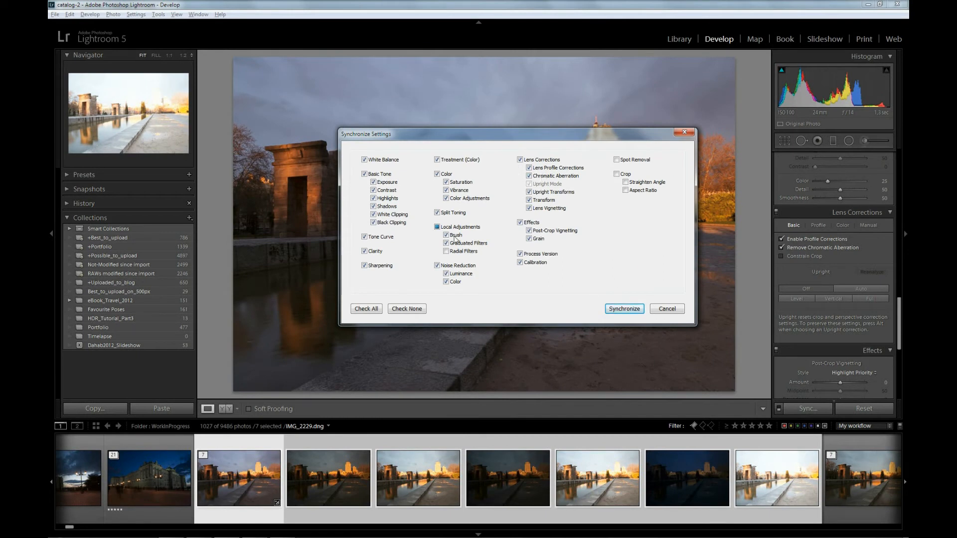
click(625, 310)
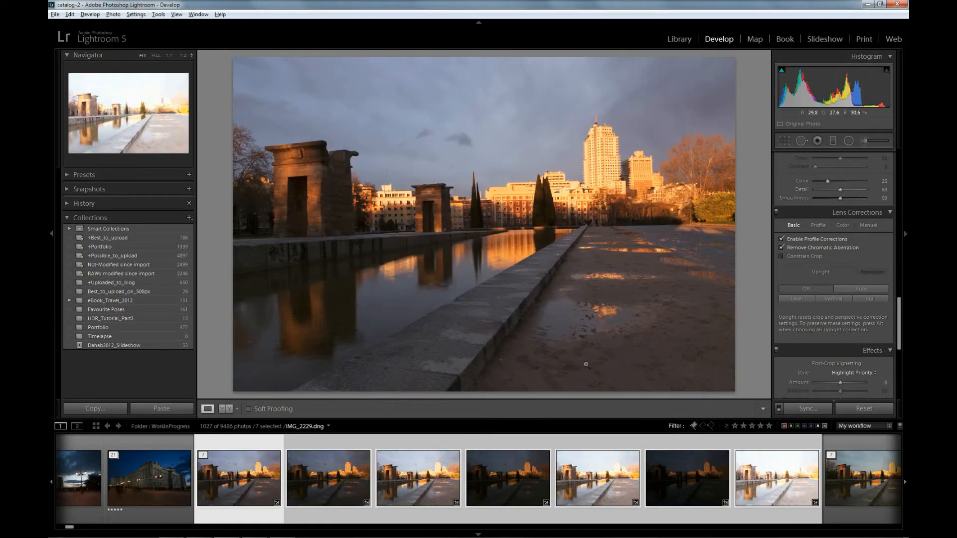
Export the seven selected photos to Photomatix Pro with the option to show ghost removal turned off
right_click(489, 478)
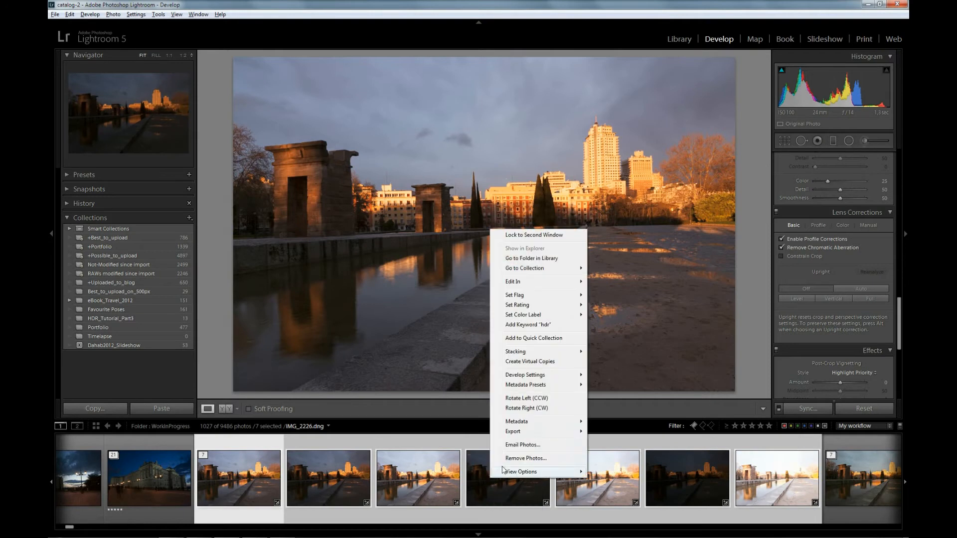
mouse_move(551, 283)
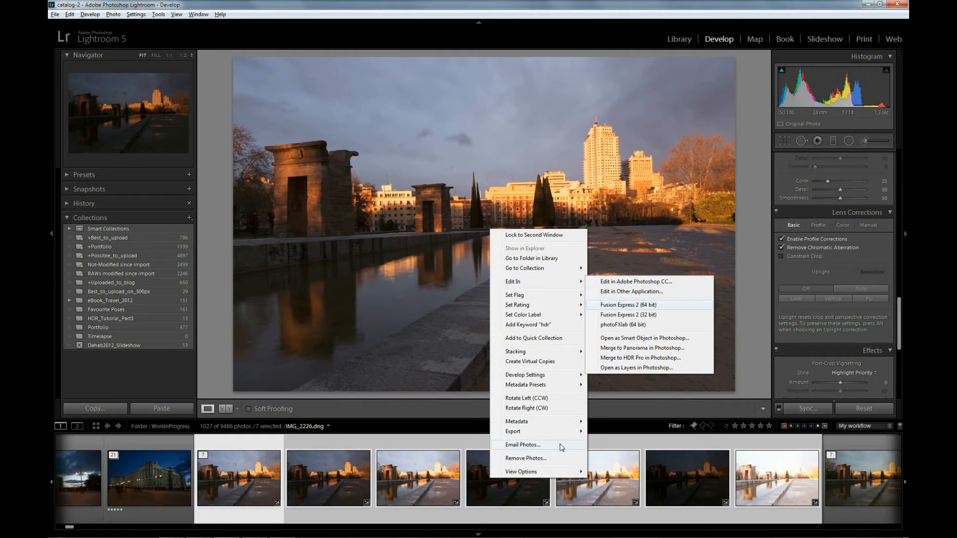
mouse_move(561, 430)
click(632, 403)
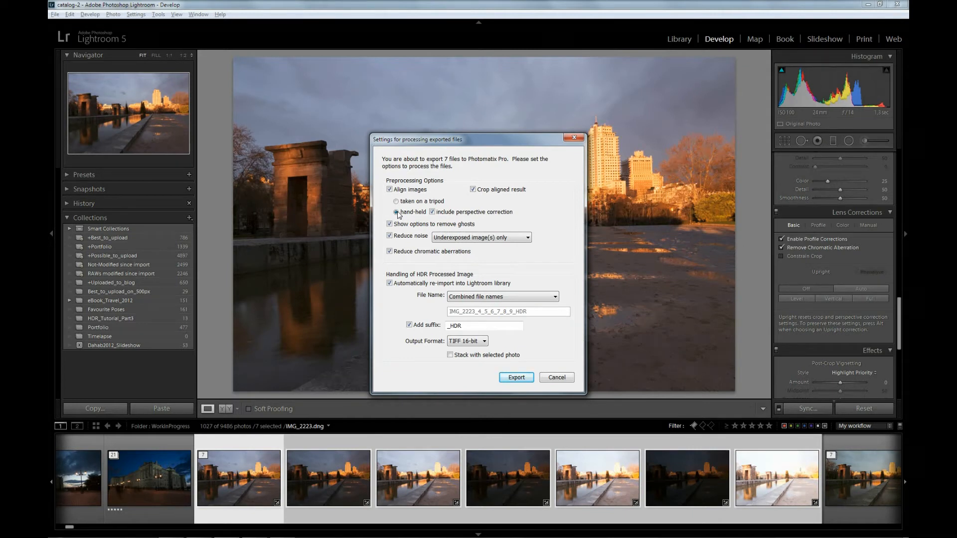
click(407, 225)
drag(481, 139, 734, 123)
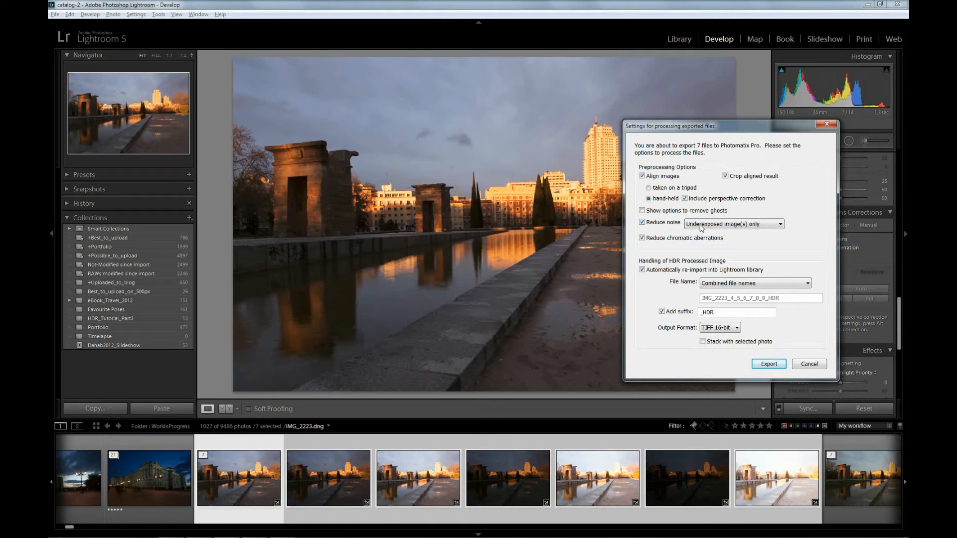
drag(724, 135, 633, 142)
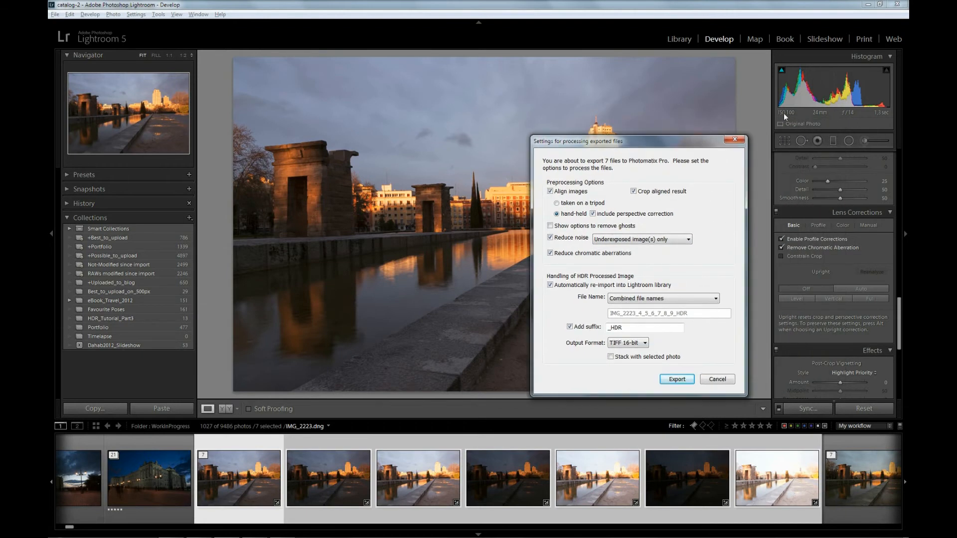
click(676, 239)
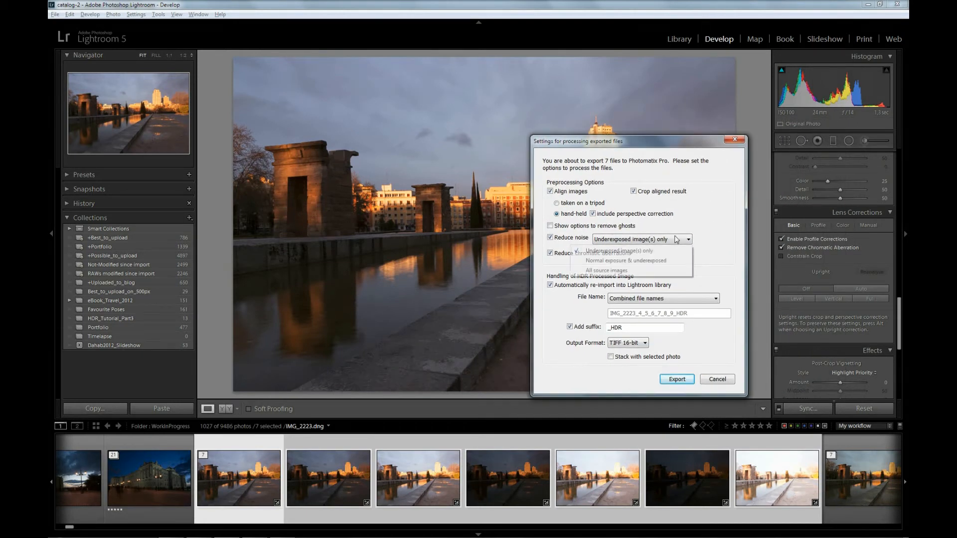
click(676, 239)
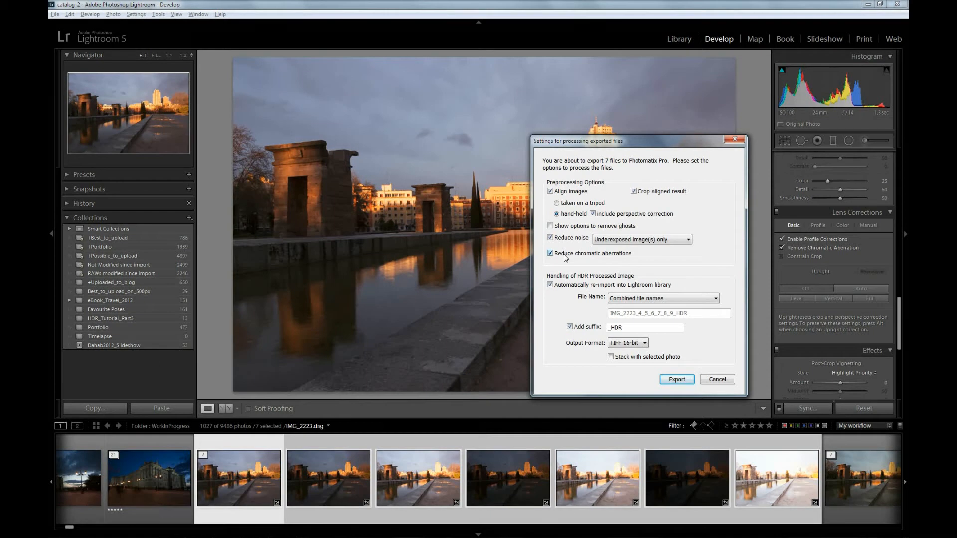
click(678, 382)
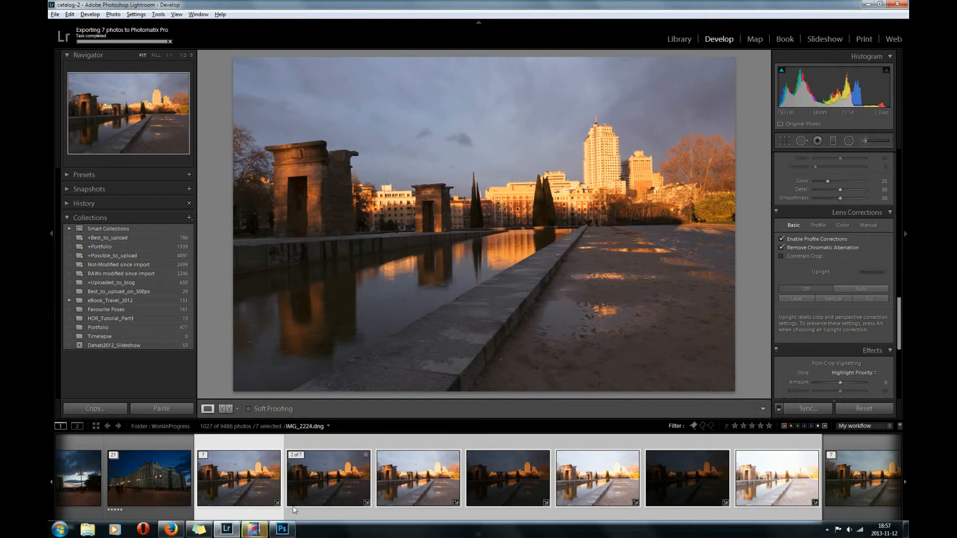
Switch to Photomatix Pro and choose Contrast Optimizer as the tone mapping method
click(254, 530)
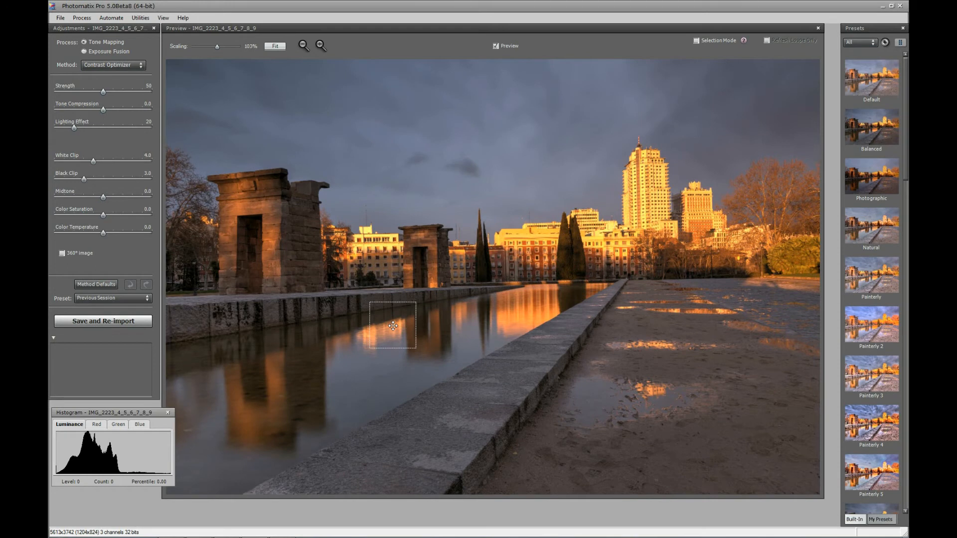
click(105, 67)
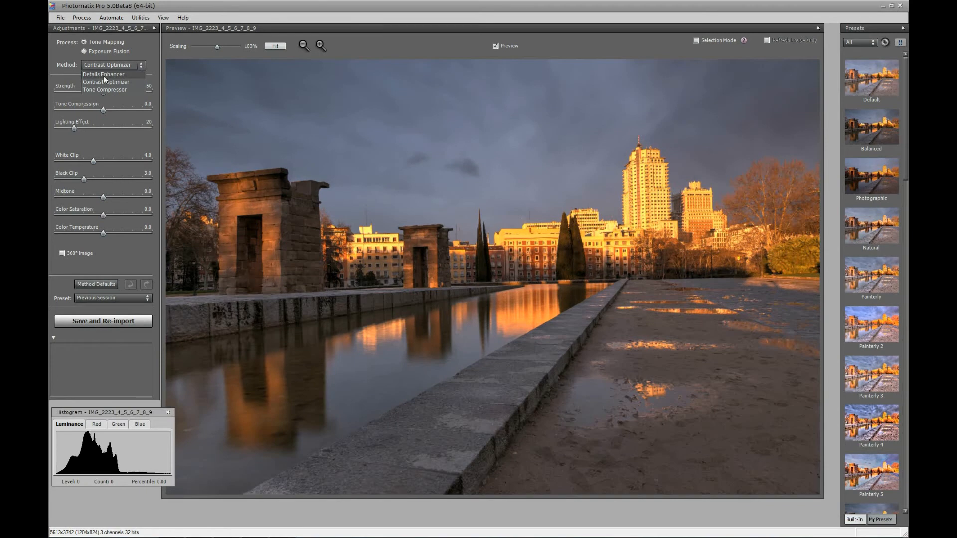
click(109, 84)
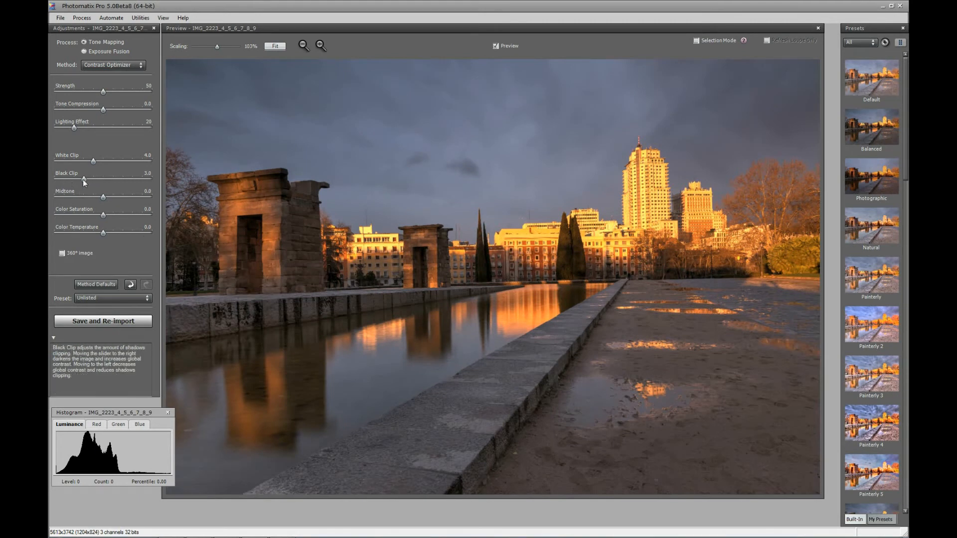
Set Black Clip to 0.8 for the tone-mapped image
drag(83, 179, 62, 180)
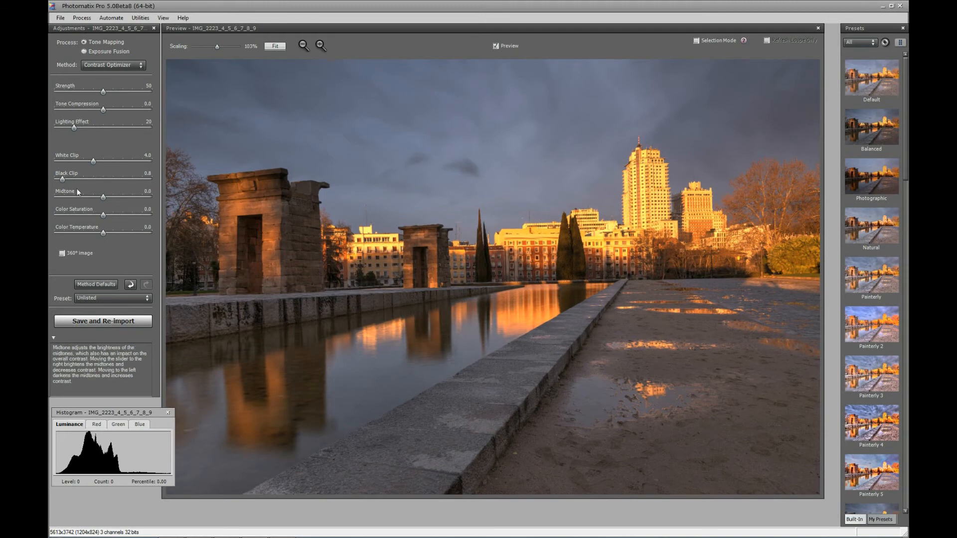
key(ctrl+z)
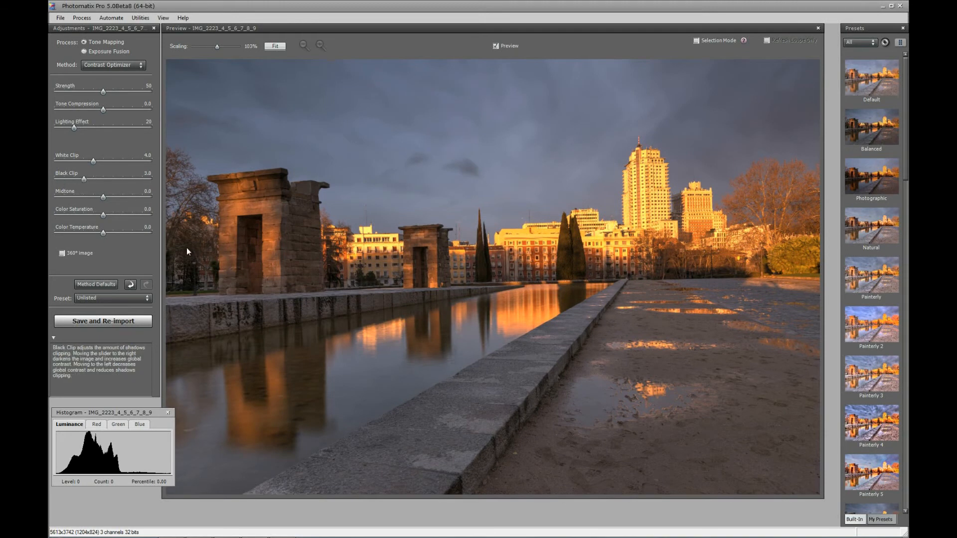
click(133, 284)
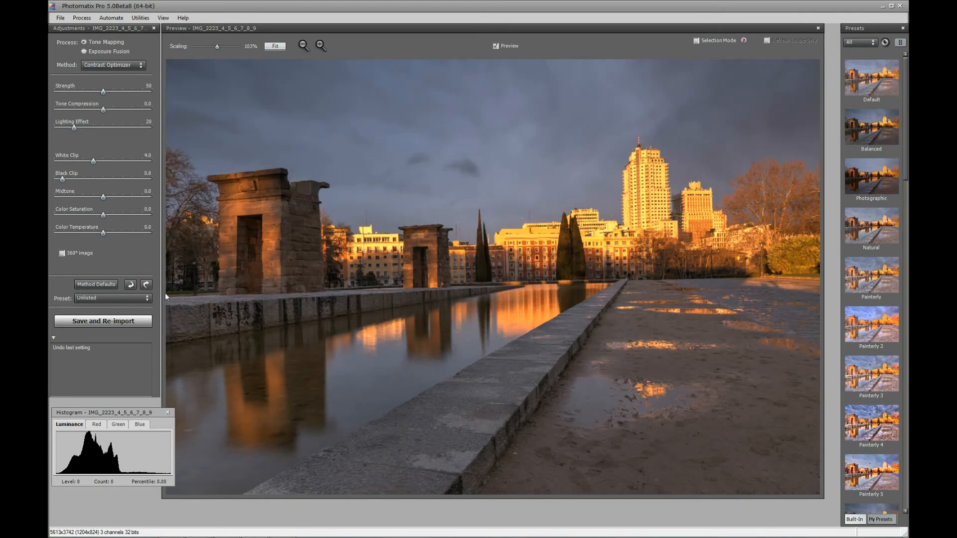
Set Midtone to 1.8 and White Clip to 3.4
click(103, 199)
drag(115, 201, 115, 201)
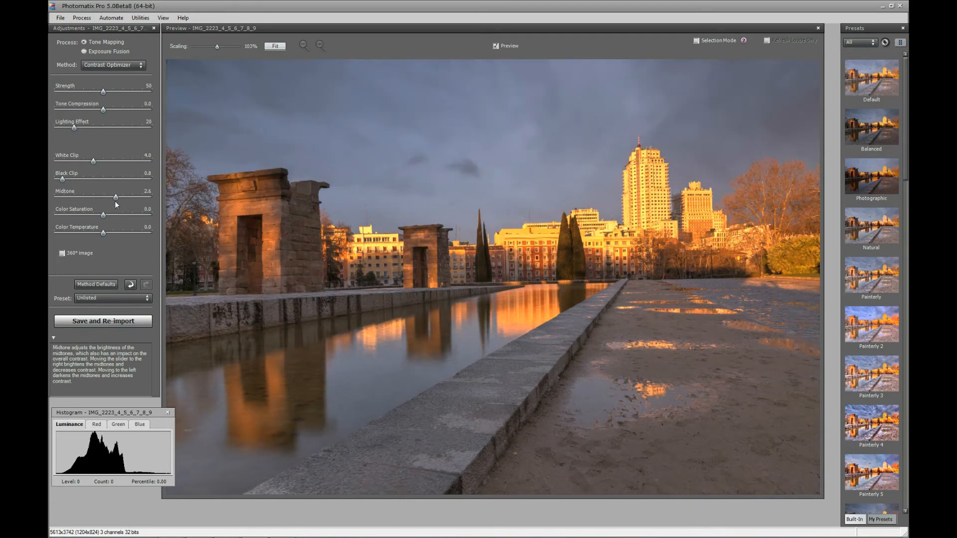
drag(113, 201, 112, 201)
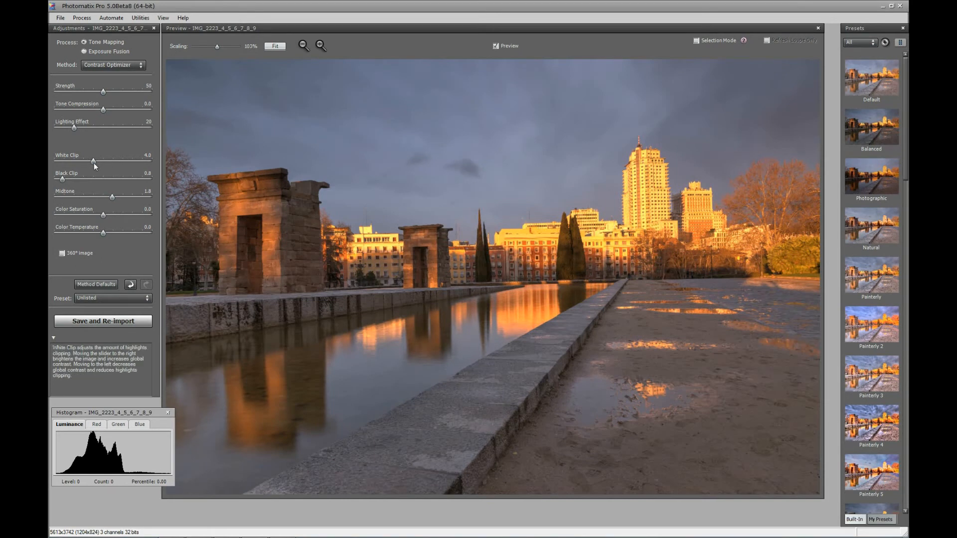
drag(94, 163, 89, 163)
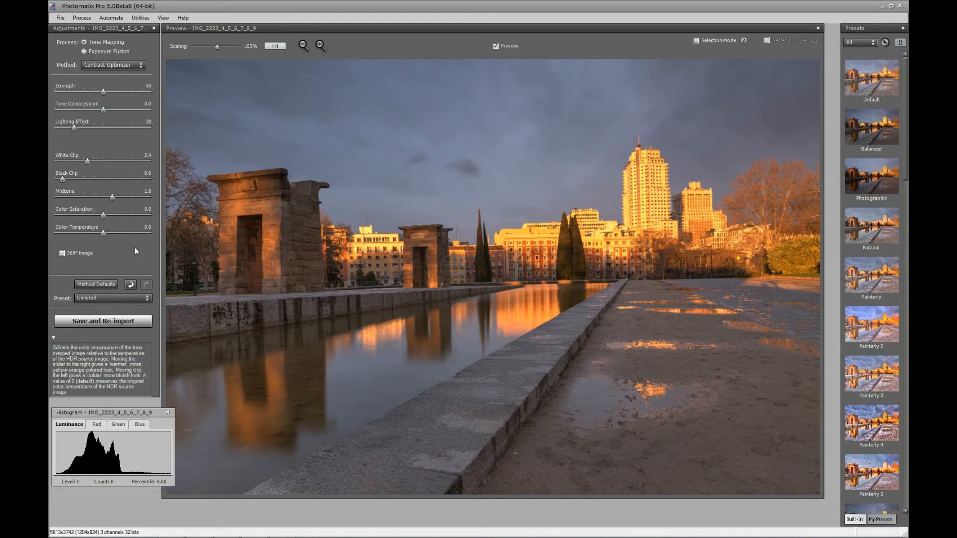
Save and re-import the tone-mapped image, and switch back to Lightroom
click(96, 323)
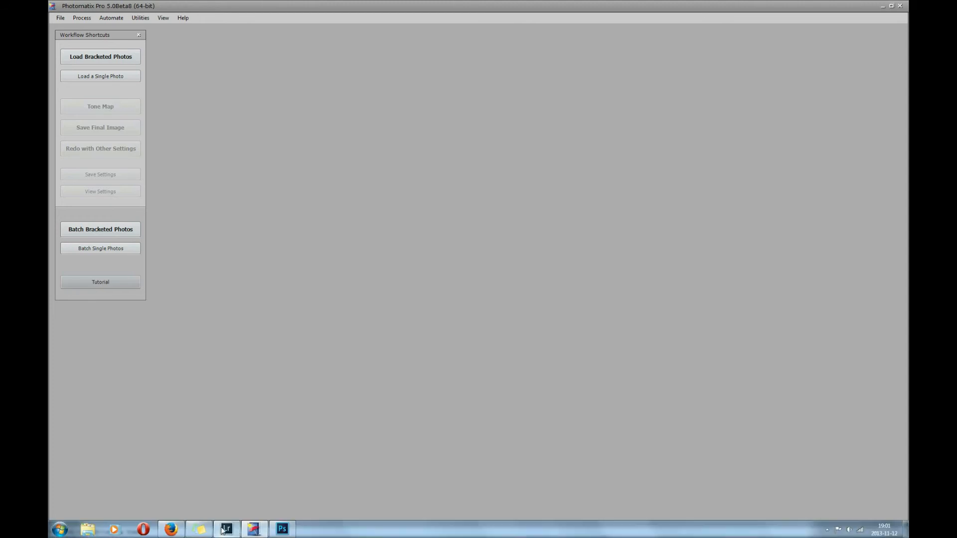
click(225, 530)
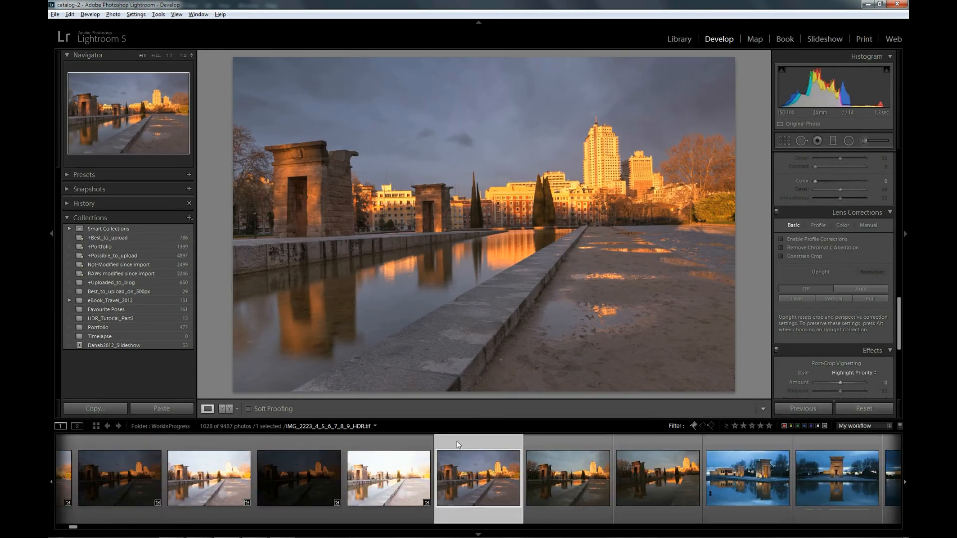
Compare the re-imported HDR image with the original exposure IMG_2223.dng, and reselect only the HDR image
click(420, 478)
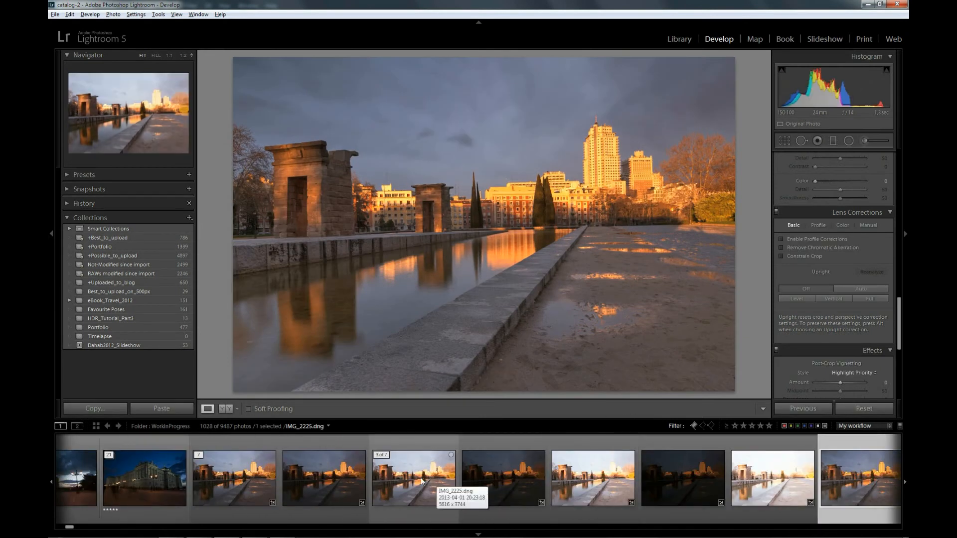
ctrl+click(226, 475)
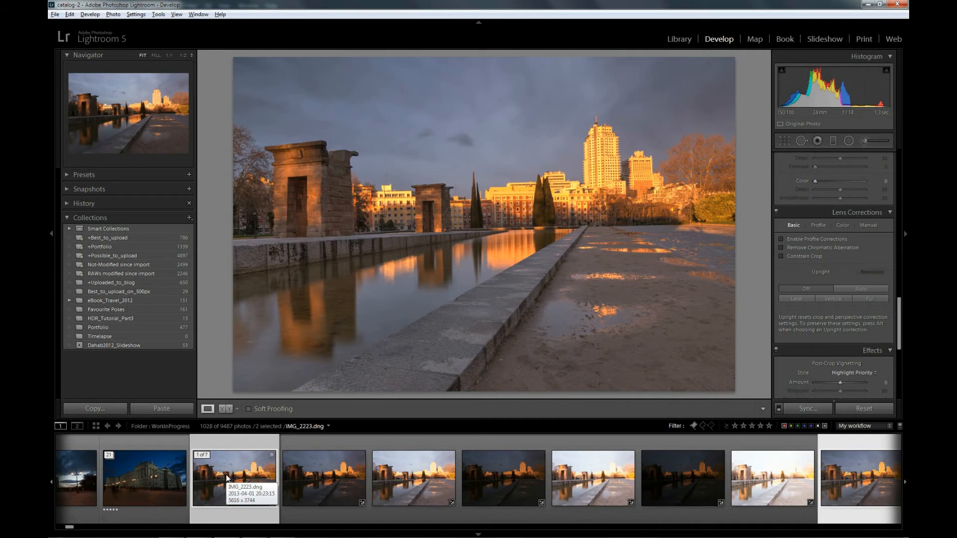
click(226, 477)
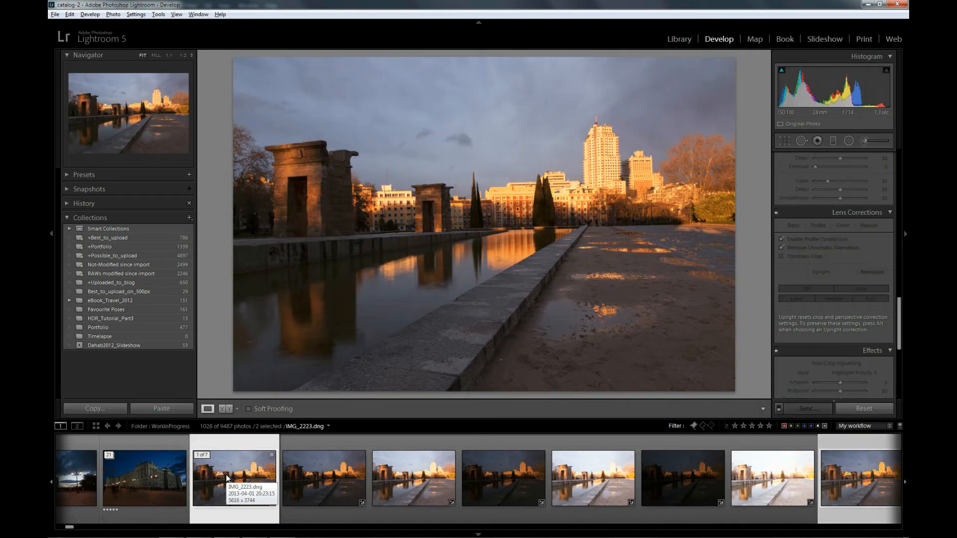
key(Right)
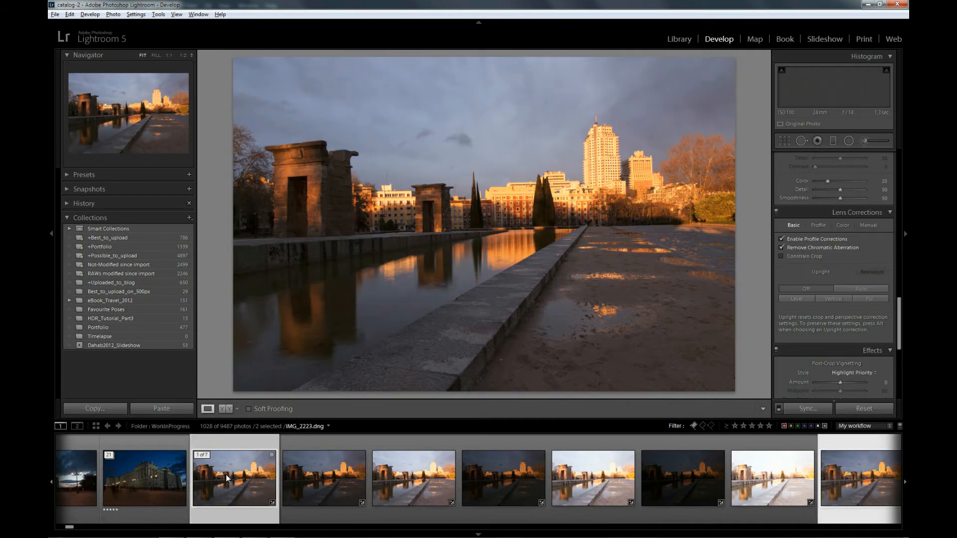
key(Left)
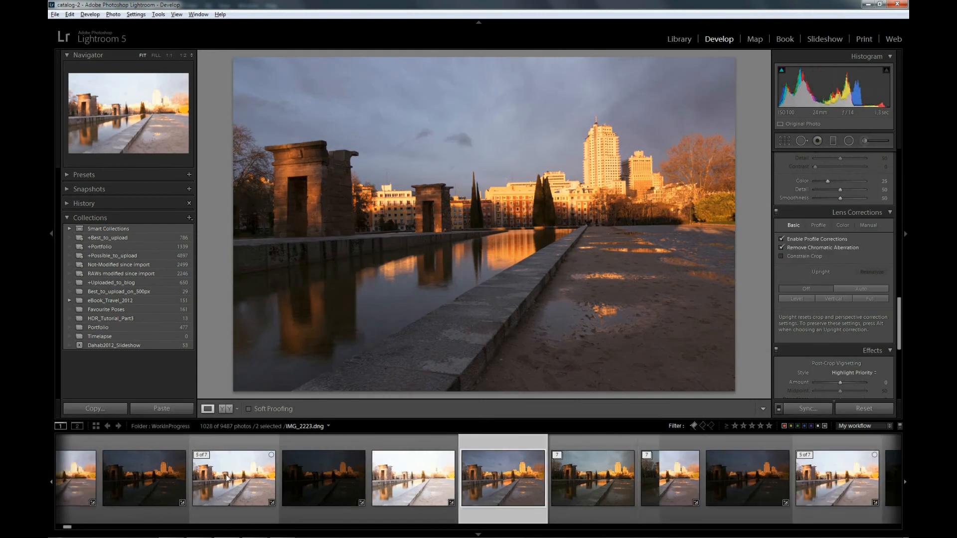
key(Right)
key(Left)
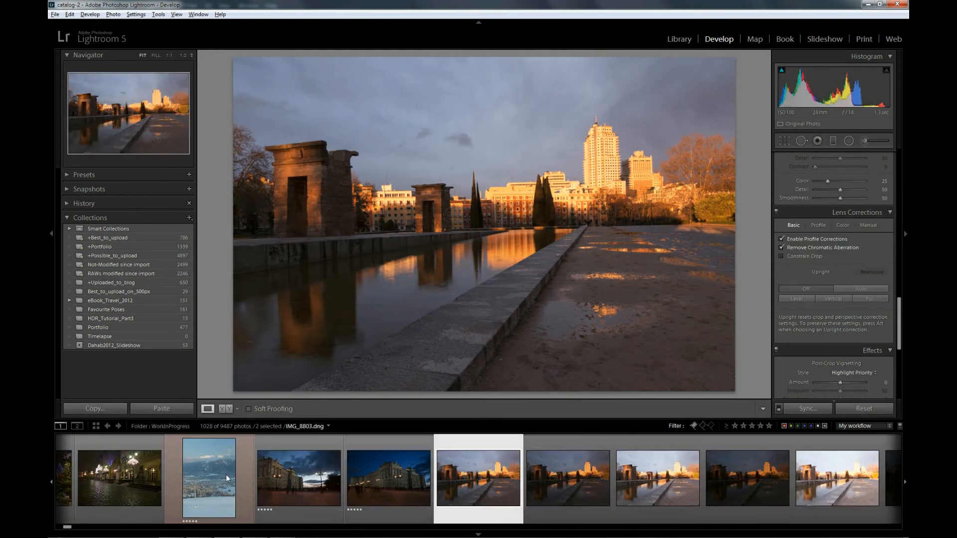
key(Right)
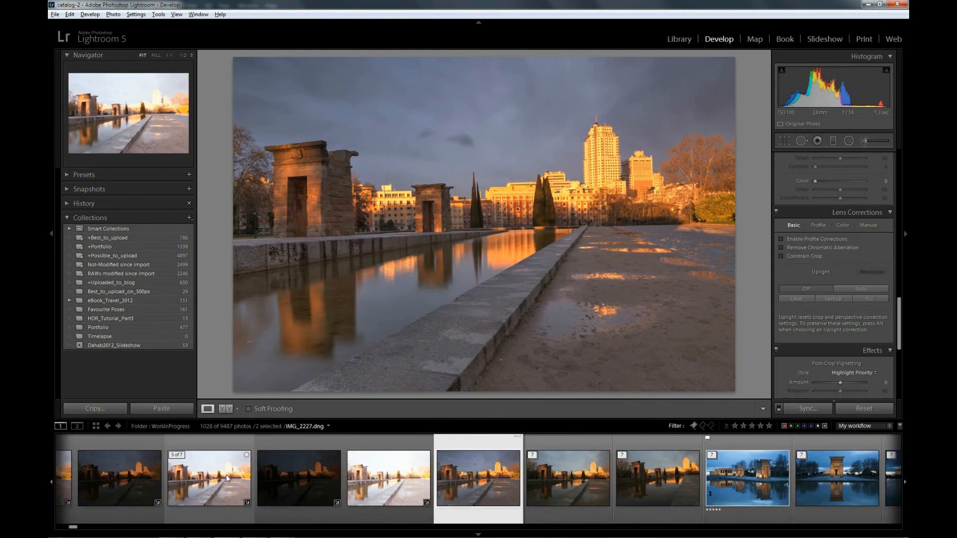
click(549, 494)
click(477, 480)
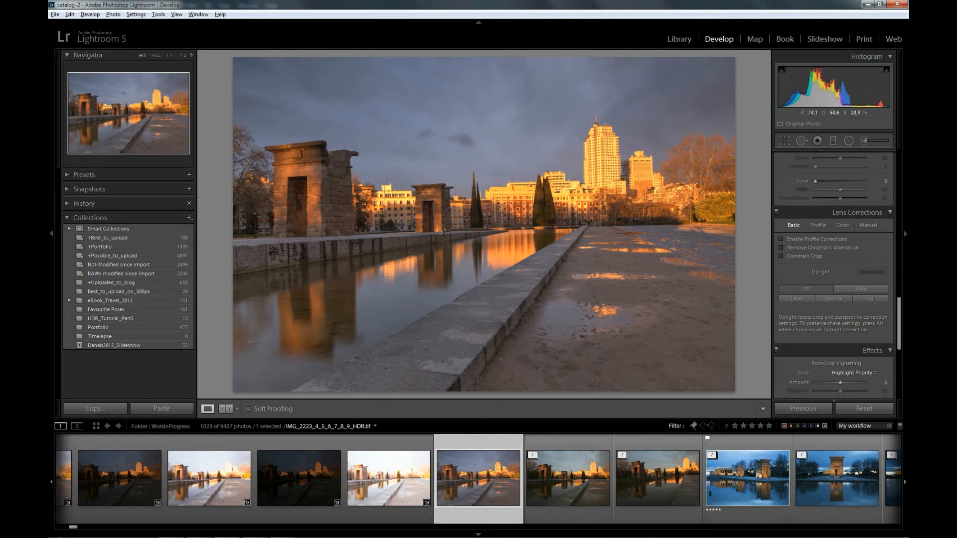
Apply the Auto Upright correction to the HDR image, comparing it with the correction switched off
click(852, 289)
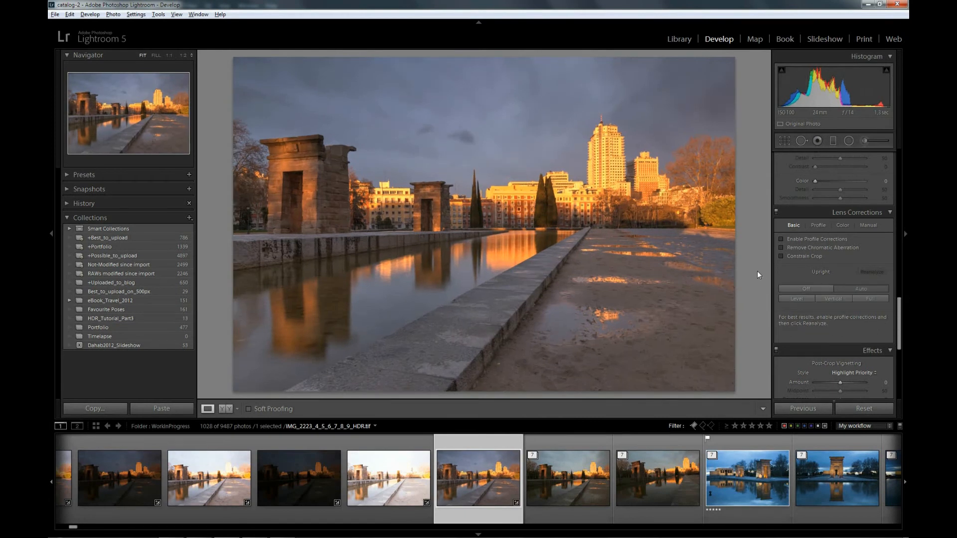
click(801, 289)
click(853, 289)
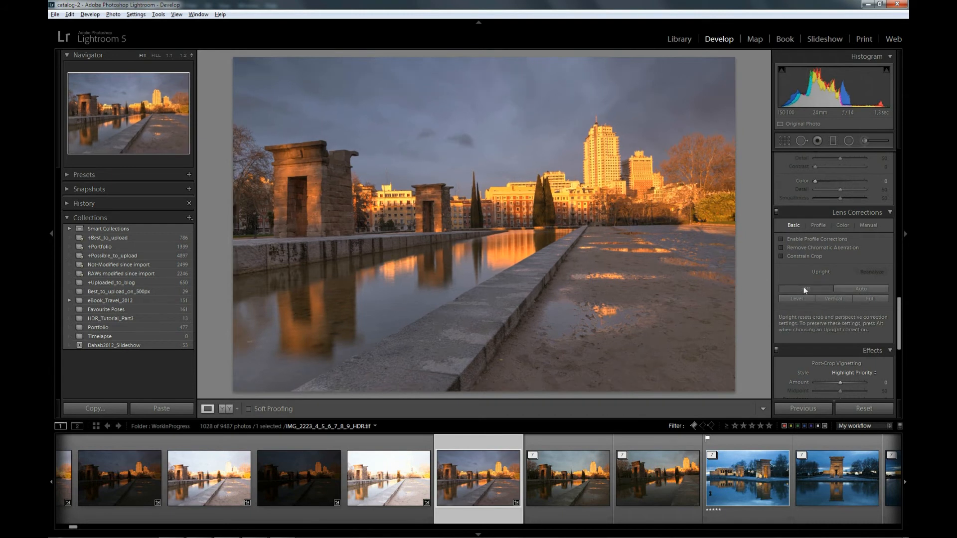
click(852, 292)
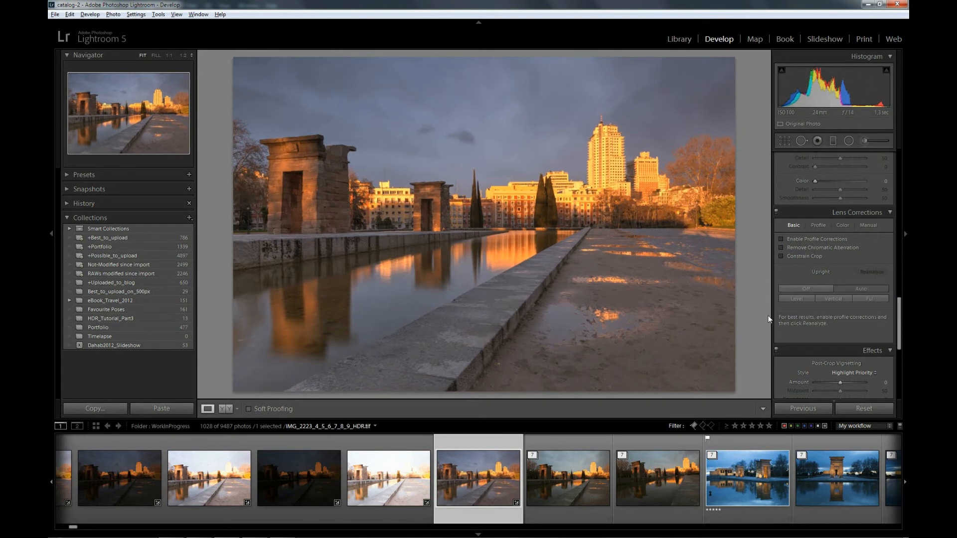
Open the corrected HDR image in Adobe Photoshop CC, keeping its embedded color profile
right_click(495, 491)
mouse_move(561, 296)
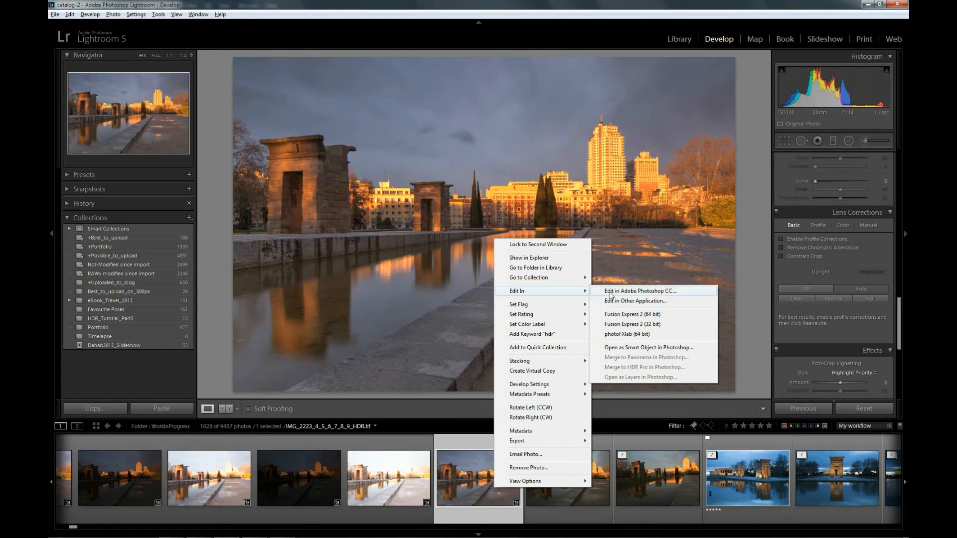
click(610, 292)
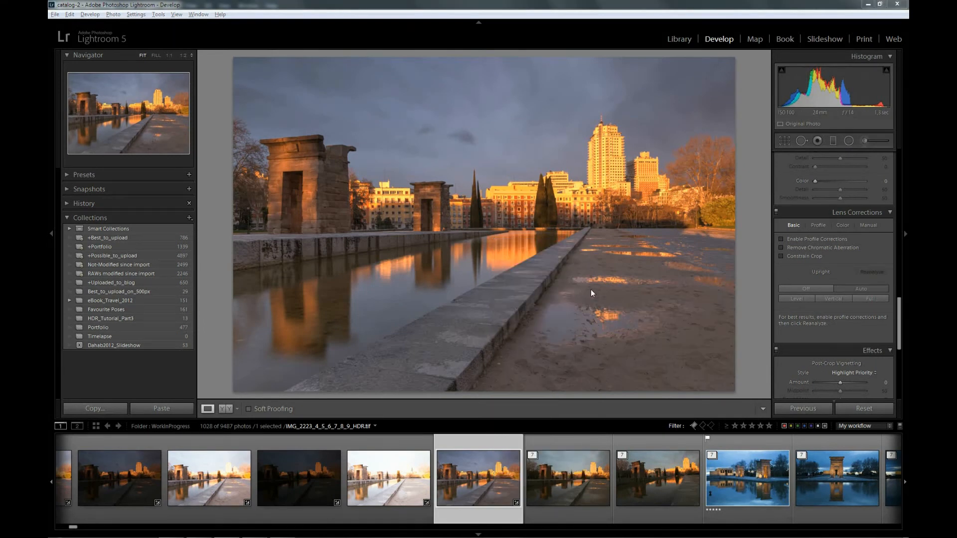
click(493, 318)
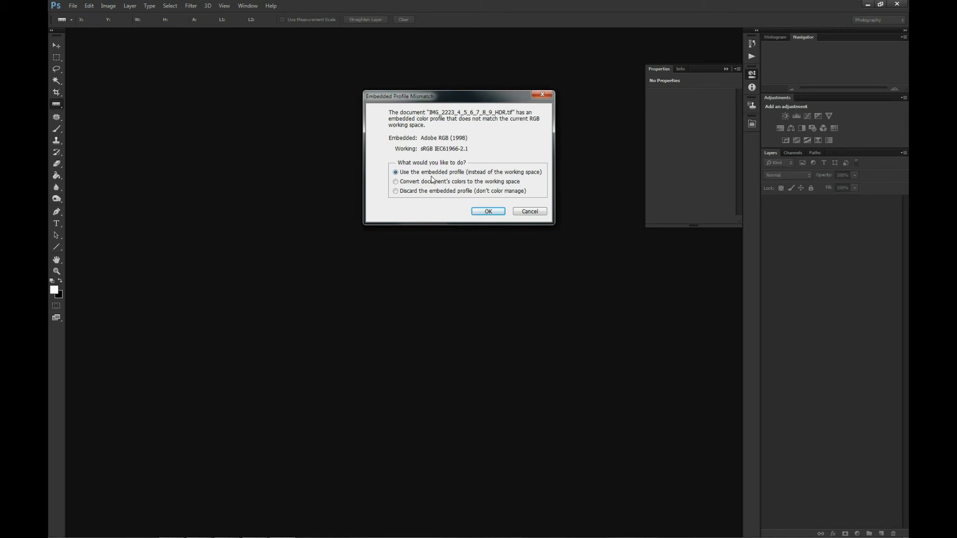
click(488, 213)
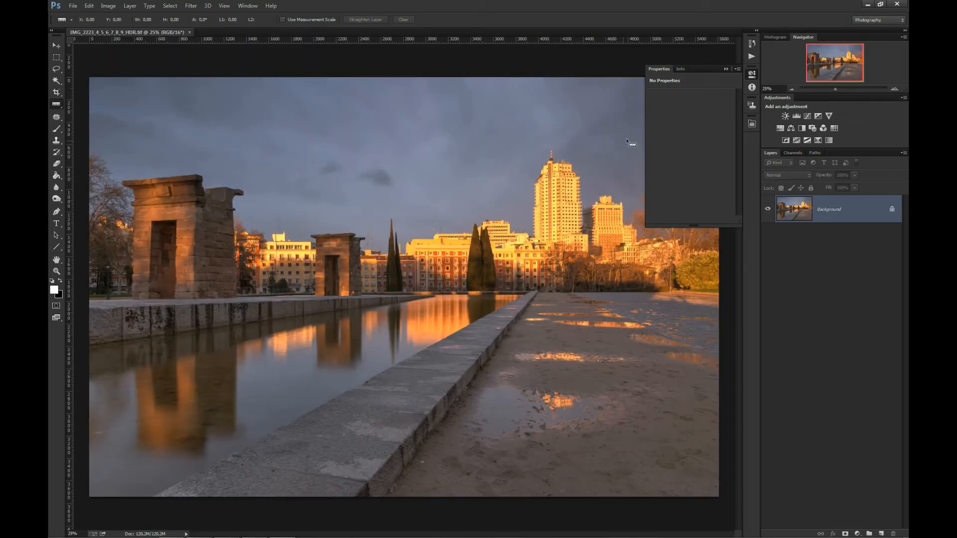
Examine the water and stone ledge detail at 100% zoom, collapse the properties, and return the view to 25%
click(776, 89)
text(100)
key(Return)
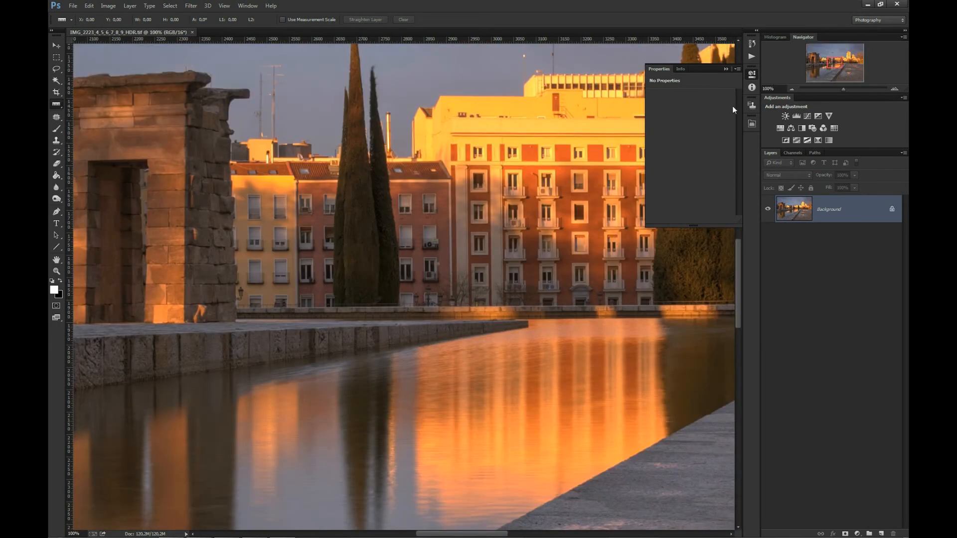
drag(836, 63, 823, 82)
click(752, 73)
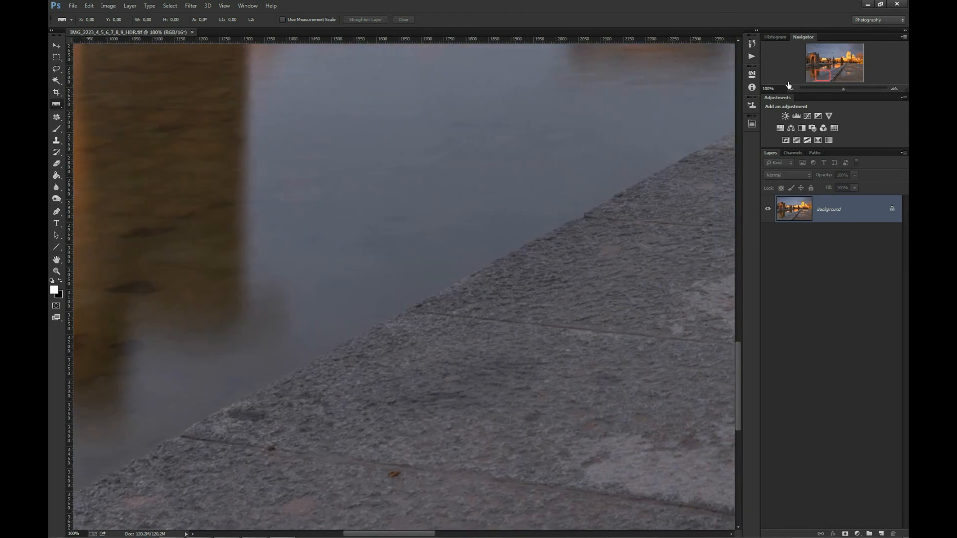
click(775, 87)
text(25)
key(Return)
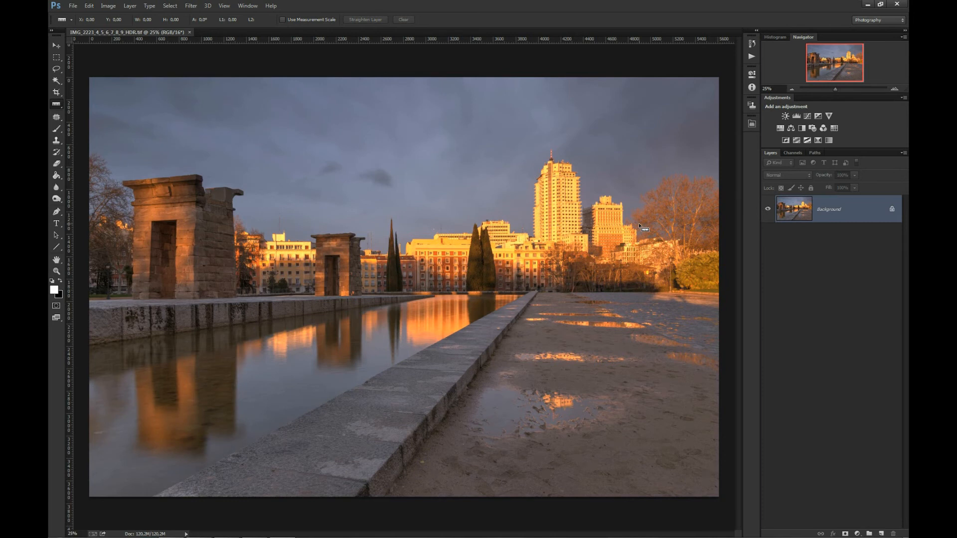
Duplicate the Background layer and name the copy Clarity
click(129, 6)
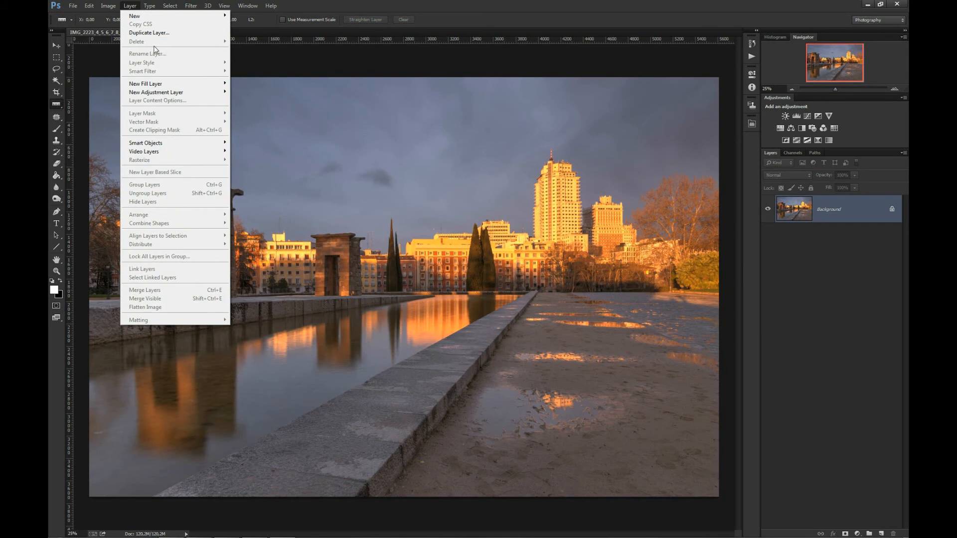
click(166, 33)
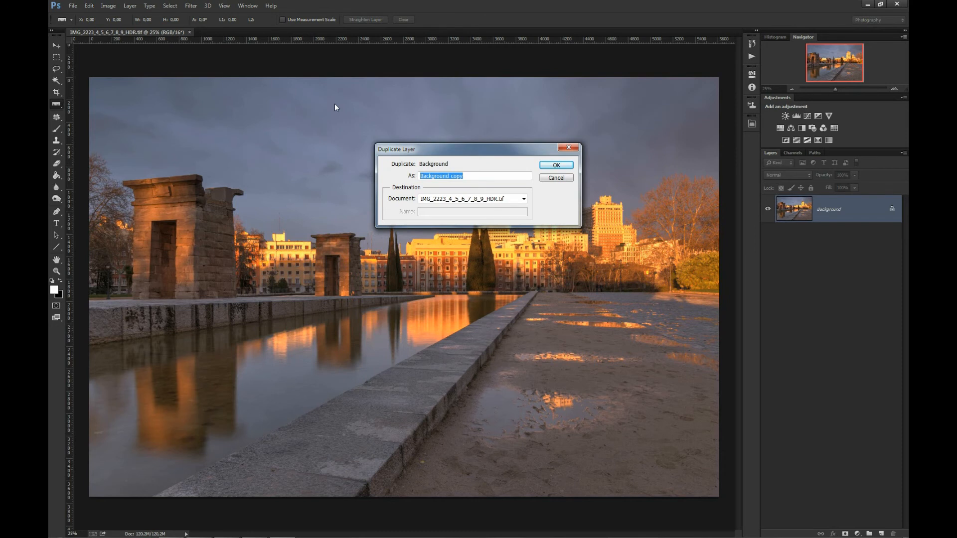
text(Clarity)
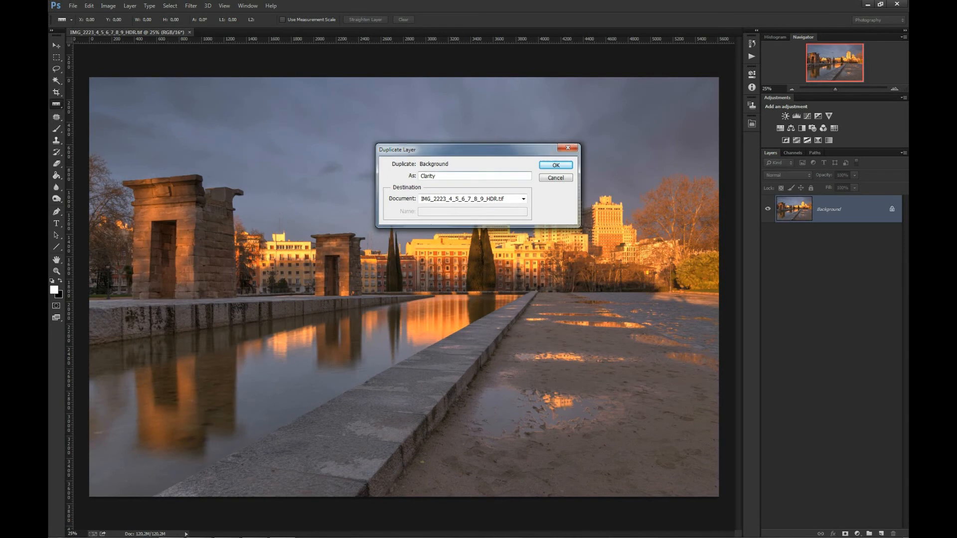
key(Return)
Open the Topaz Clarity filter on the Clarity layer
click(191, 5)
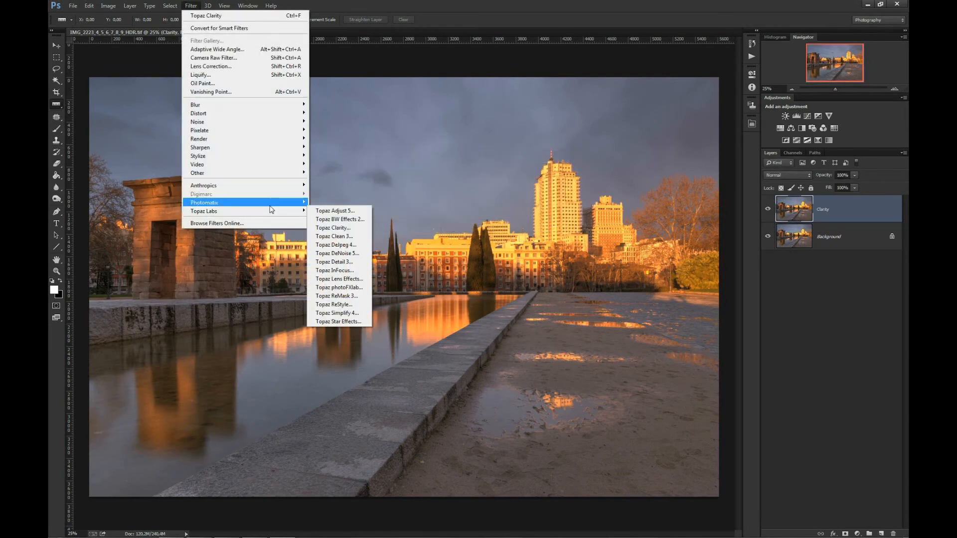
mouse_move(291, 213)
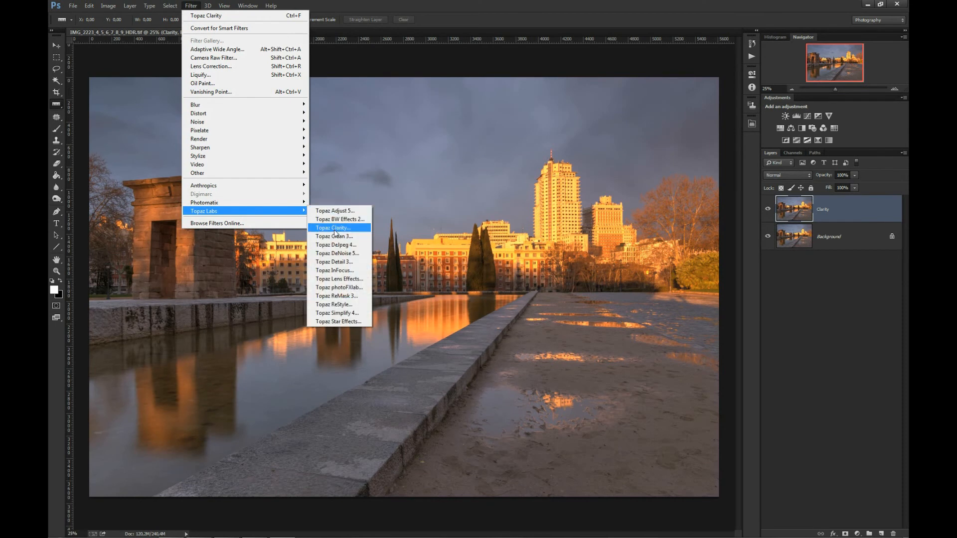
click(333, 227)
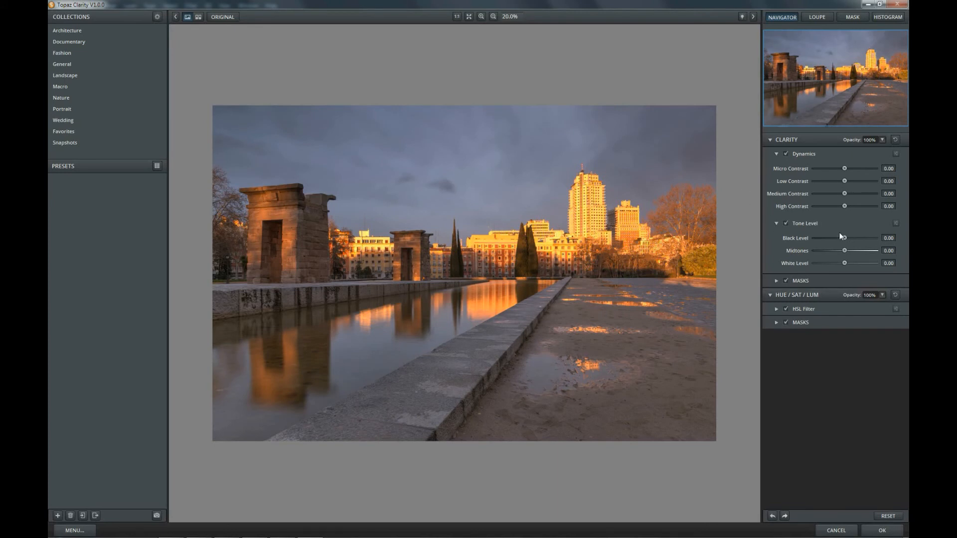
Try a High Contrast of 0.95 on the image and reset it
drag(846, 208, 871, 209)
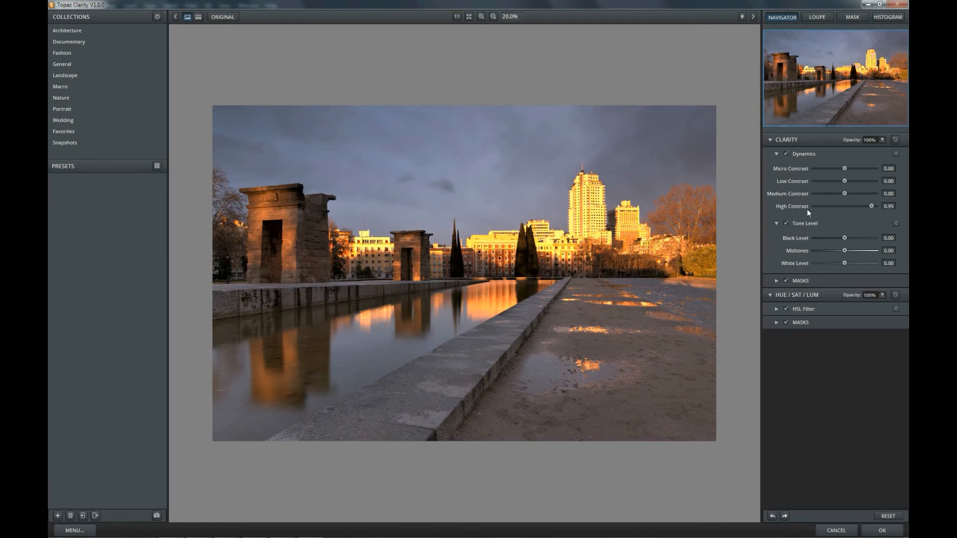
double_click(788, 207)
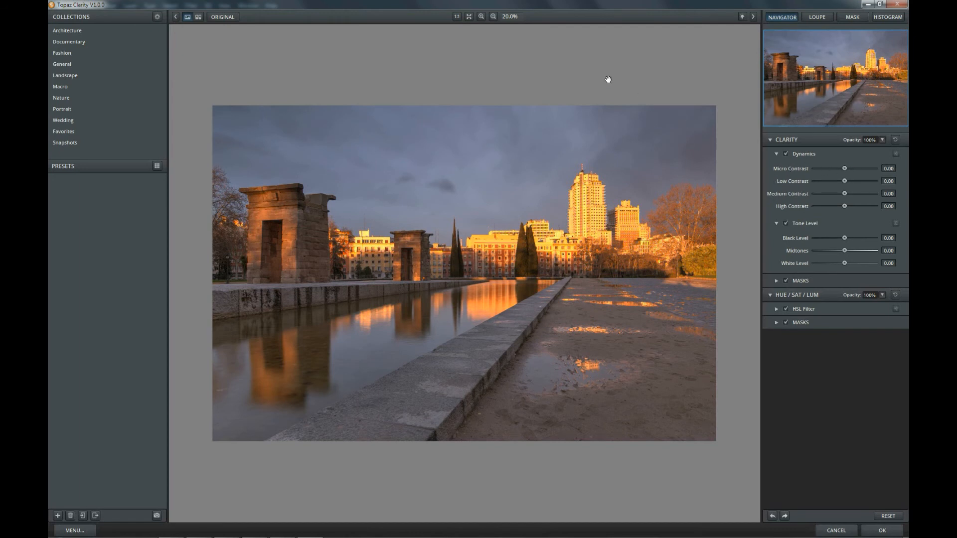
Set Micro Contrast to 0.22 and Low Contrast to 0.08 for the image
click(481, 17)
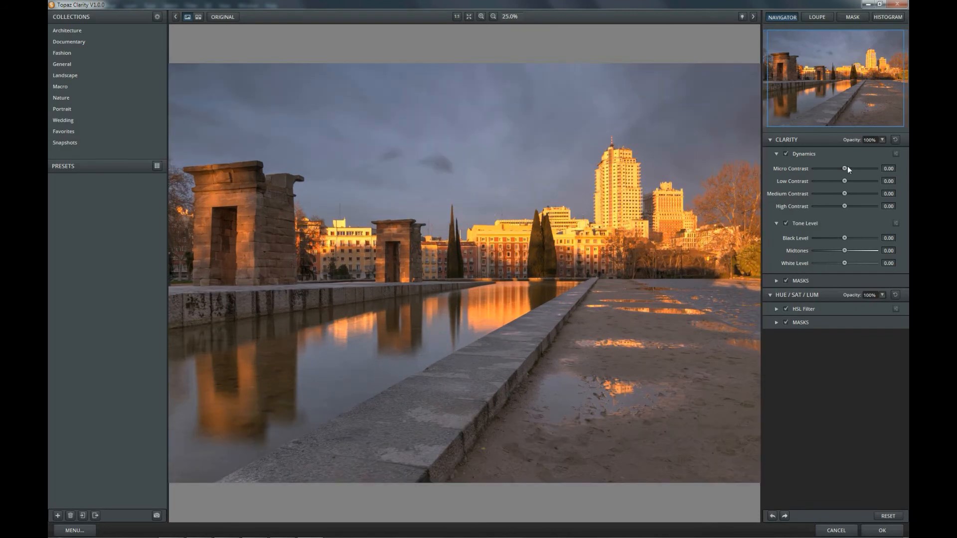
drag(844, 168, 852, 169)
drag(851, 170, 851, 170)
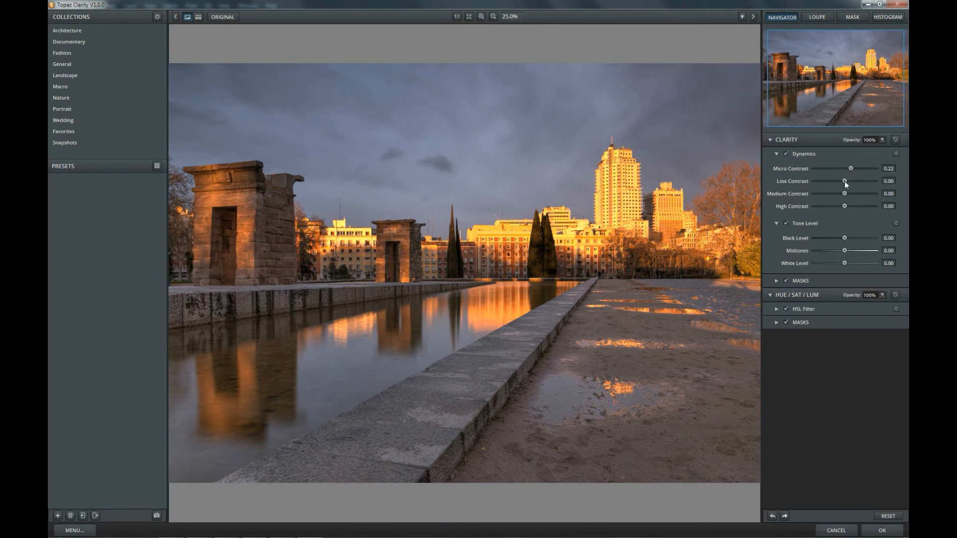
mouse_move(845, 181)
mouse_down()
mouse_move(854, 184)
mouse_move(836, 183)
mouse_move(848, 186)
mouse_up()
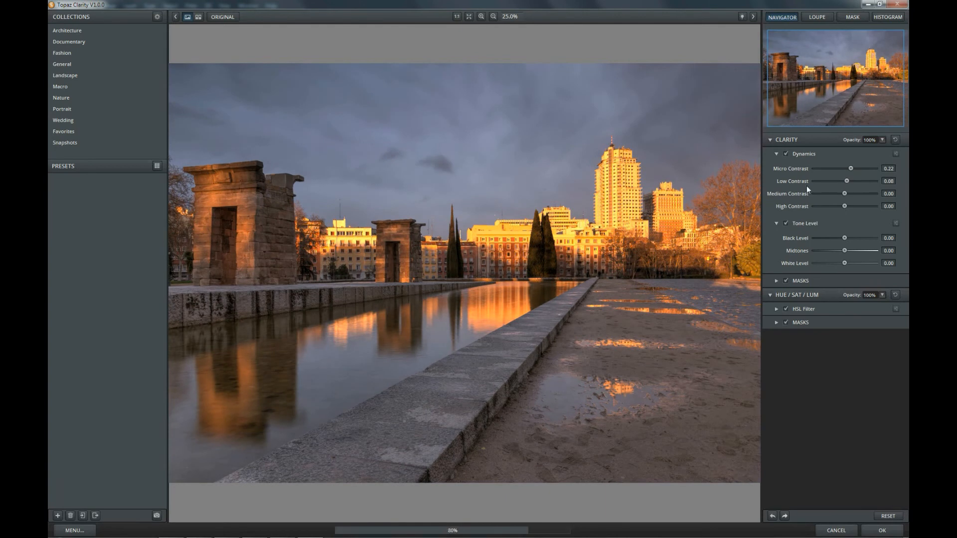
Compare the processed result with the original, side by side and by toggling the single view, checking the sky, buildings and water
click(198, 17)
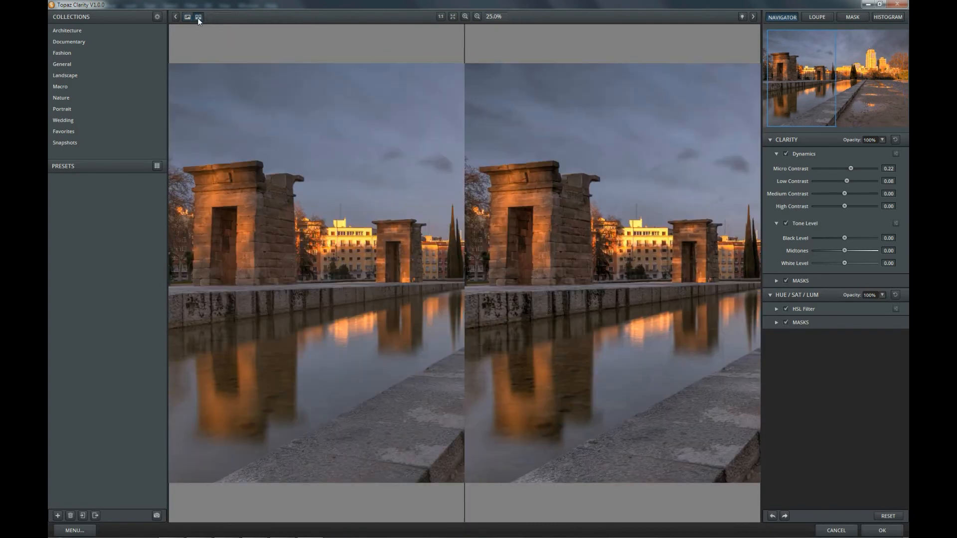
mouse_move(828, 80)
mouse_down()
mouse_move(817, 87)
mouse_move(837, 86)
mouse_up()
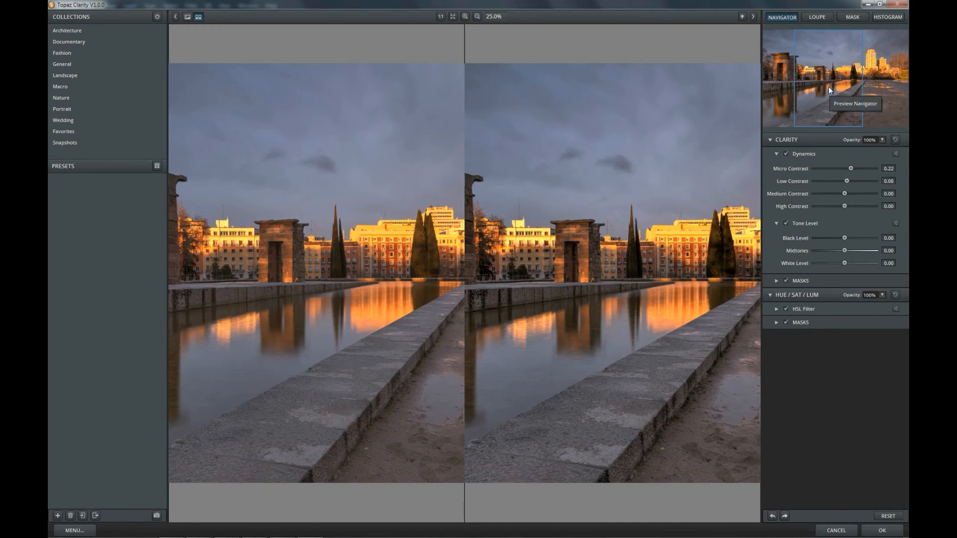
click(187, 18)
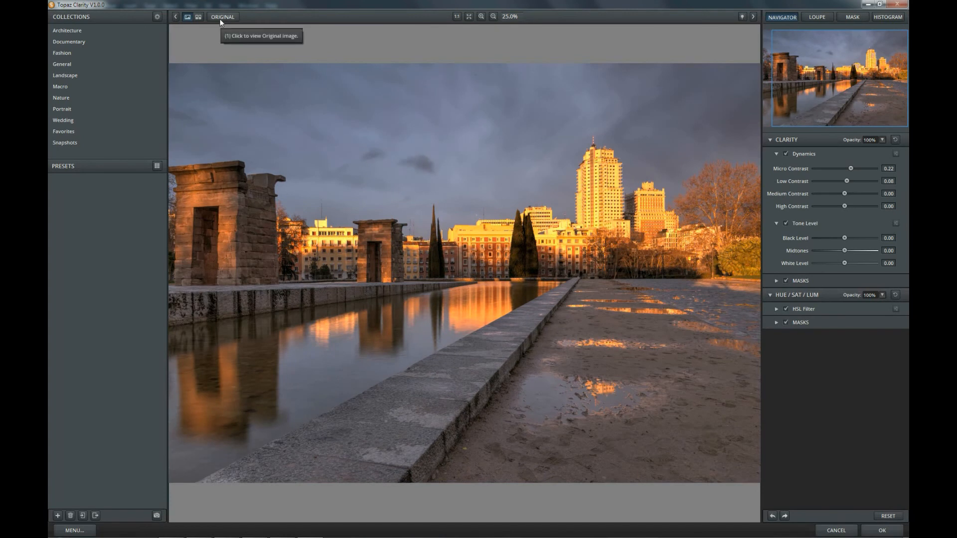
click(220, 19)
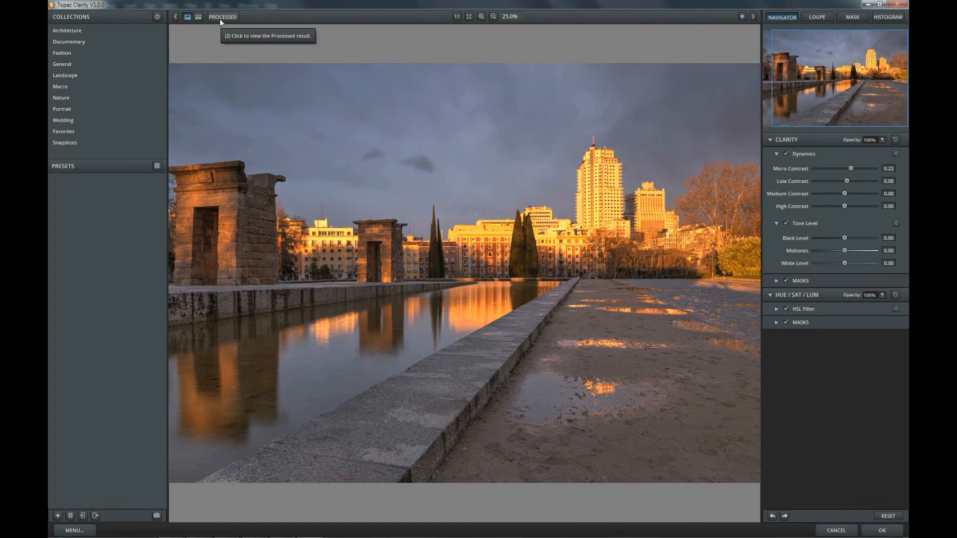
click(220, 18)
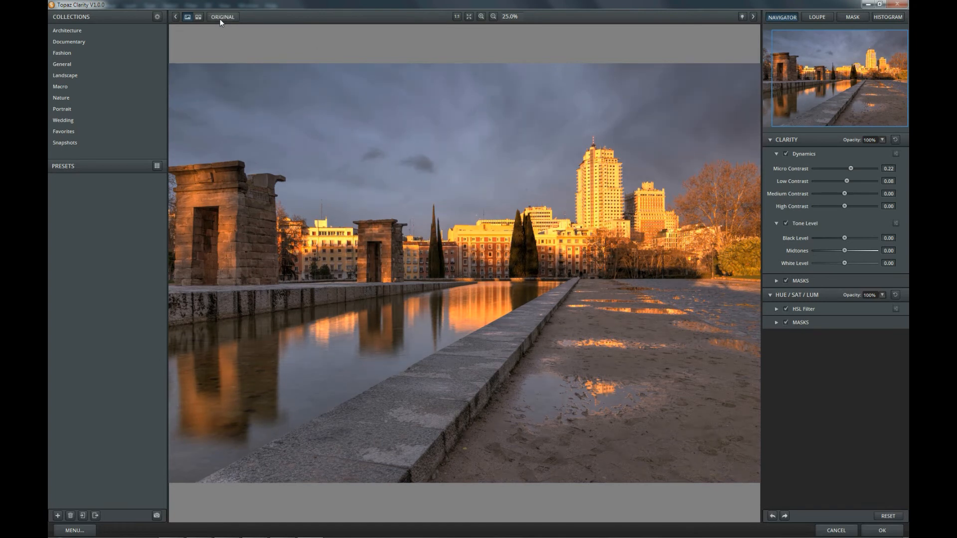
click(313, 67)
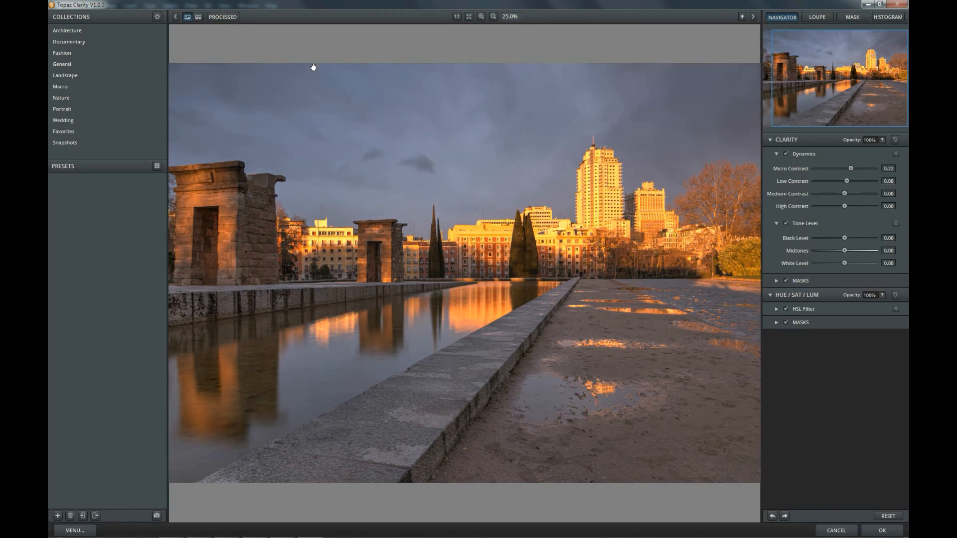
click(314, 68)
click(314, 67)
click(313, 67)
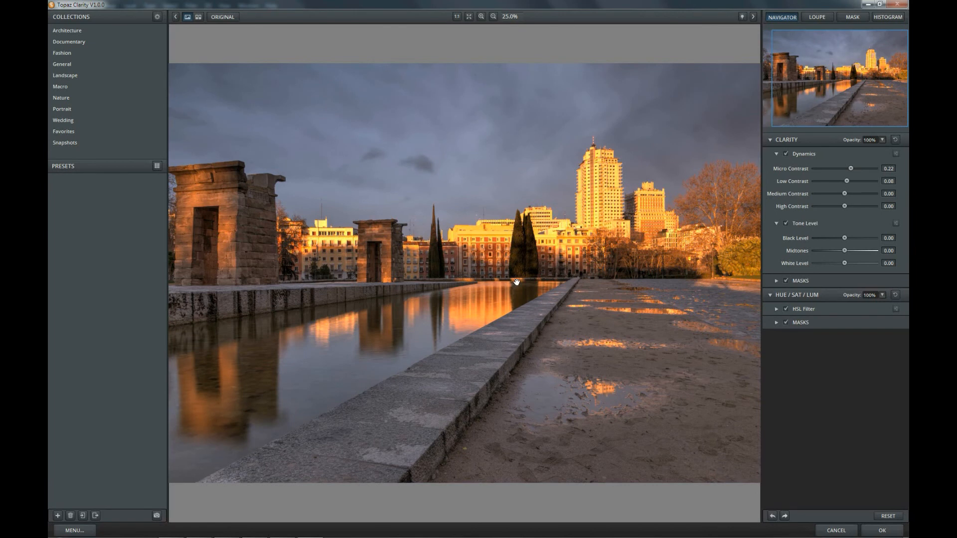
drag(538, 241, 622, 270)
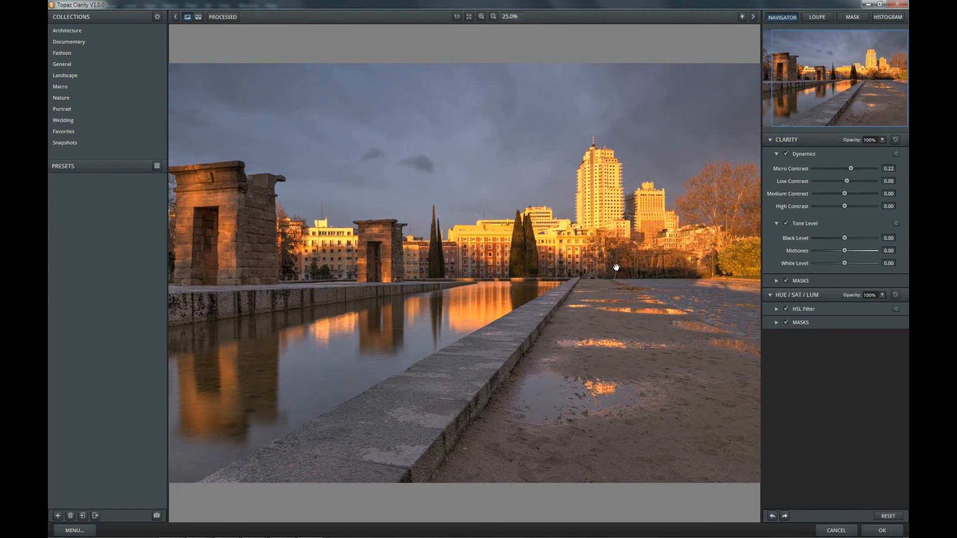
drag(611, 273, 693, 272)
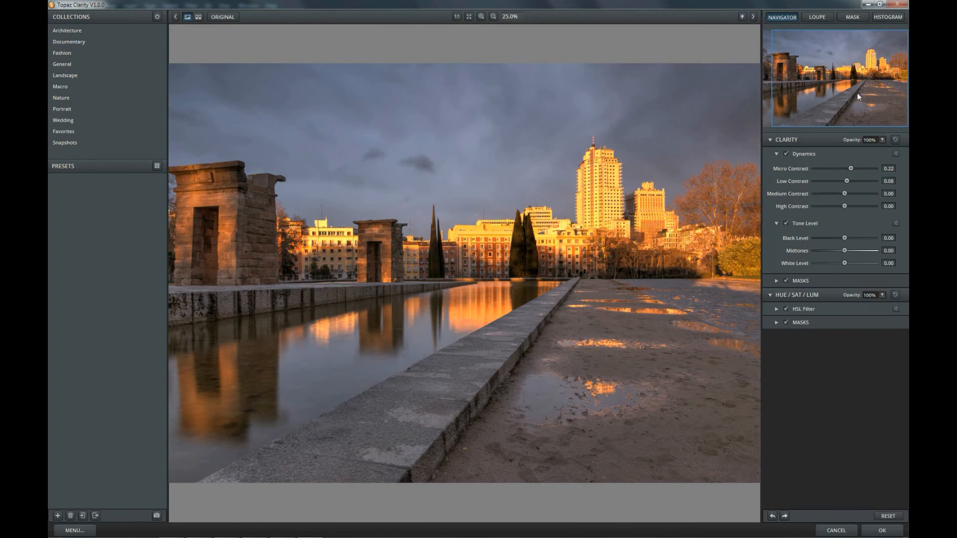
drag(836, 95, 832, 100)
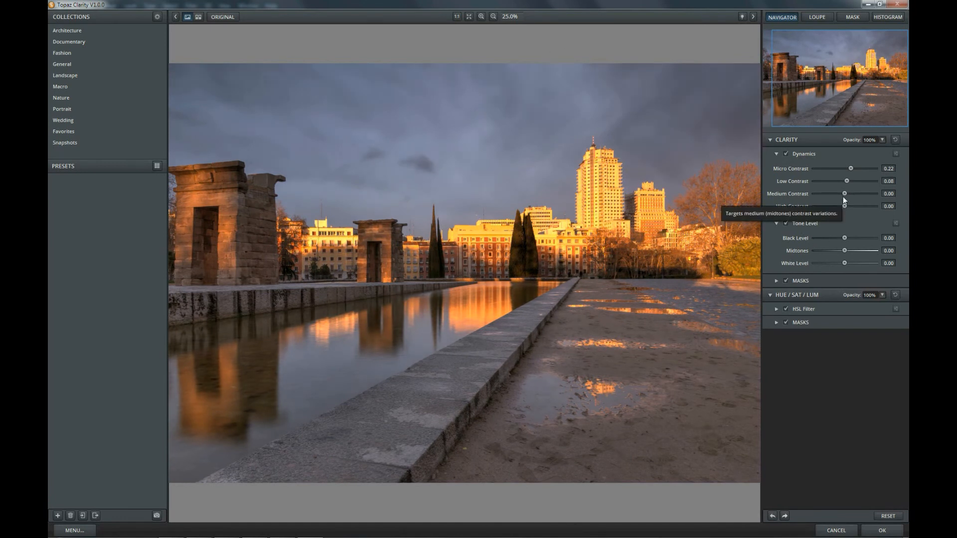
Set High Contrast to -0.45 and, with the histogram shown, Black Level to 0.03
drag(846, 210, 835, 208)
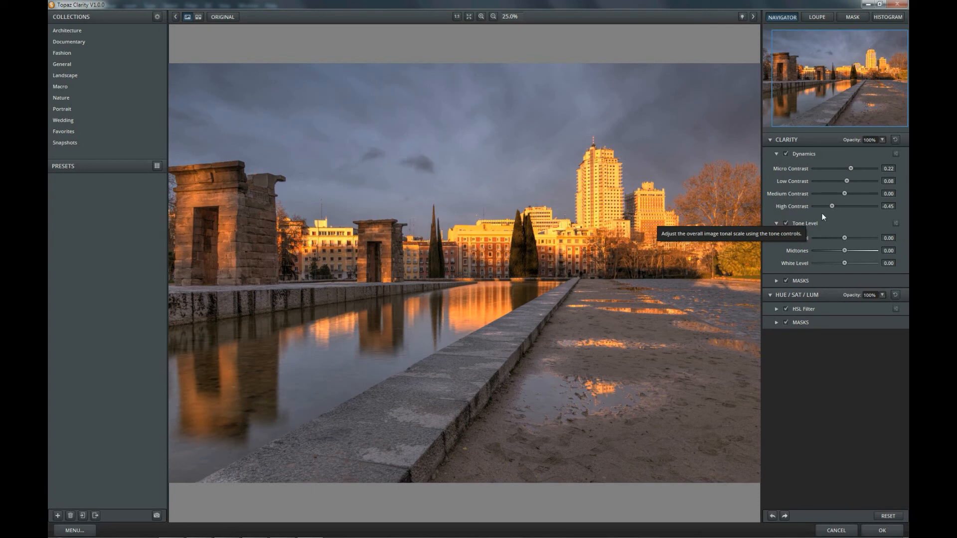
click(882, 18)
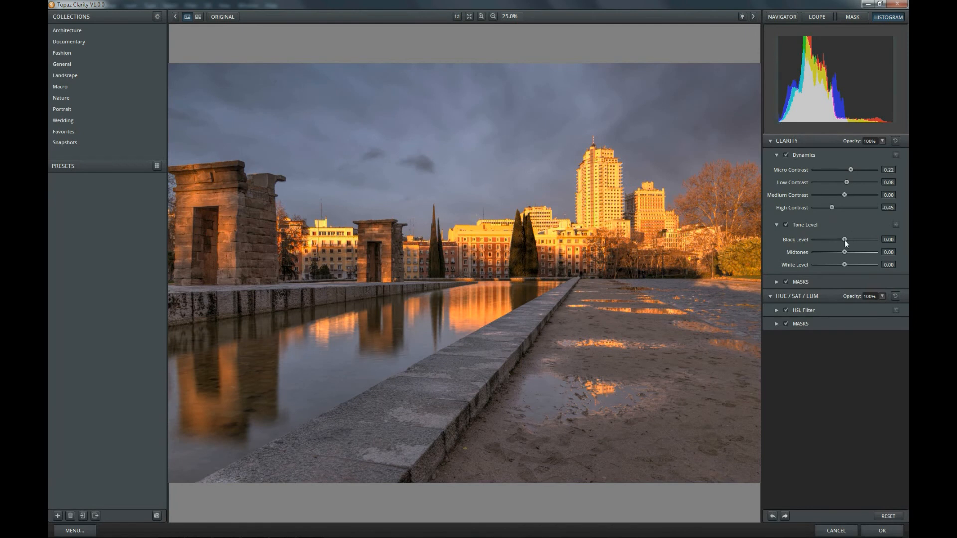
drag(845, 241, 845, 241)
drag(845, 241, 846, 241)
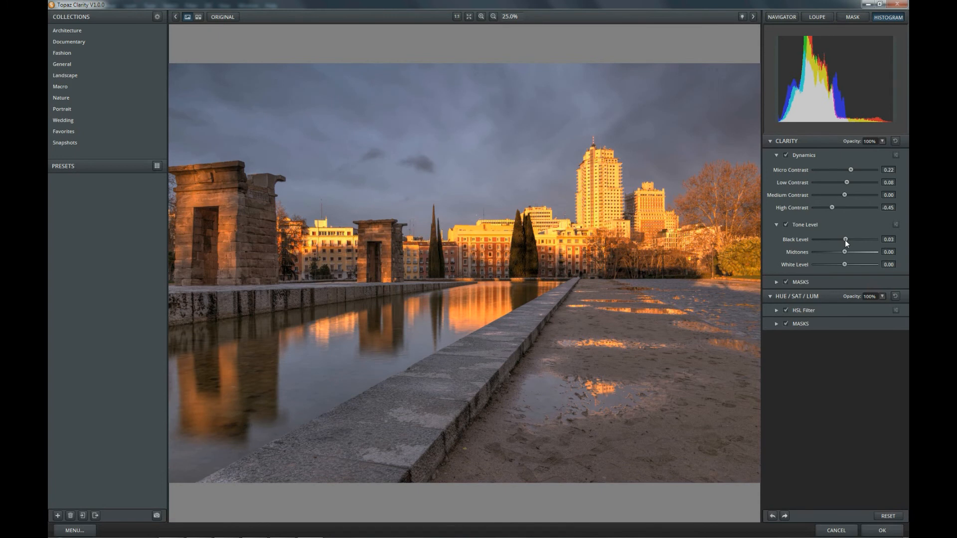
key(space)
Hide the Clarity effect on the cypresses, the dark bushes below the towers and the trees beside the large temple gate, using a 0.14-size mask brush
click(775, 282)
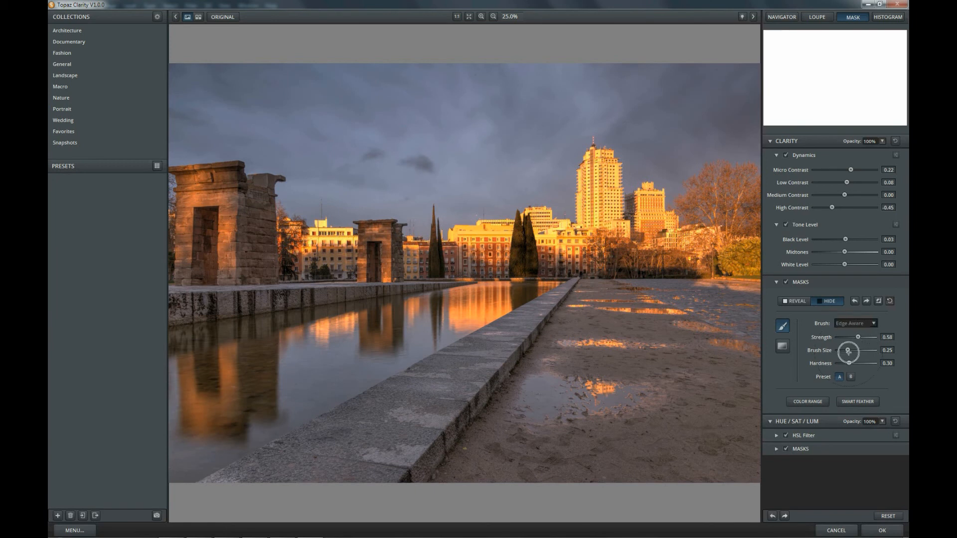
drag(848, 350, 843, 350)
mouse_move(524, 263)
mouse_down()
mouse_move(523, 231)
mouse_move(527, 270)
mouse_up()
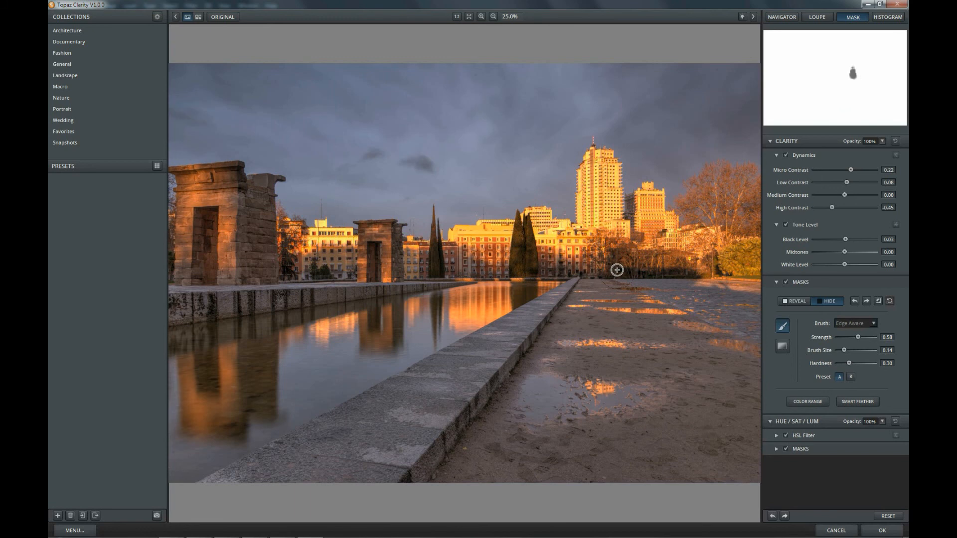
mouse_move(616, 272)
mouse_down()
mouse_move(686, 272)
mouse_move(626, 276)
mouse_up()
drag(438, 284, 438, 258)
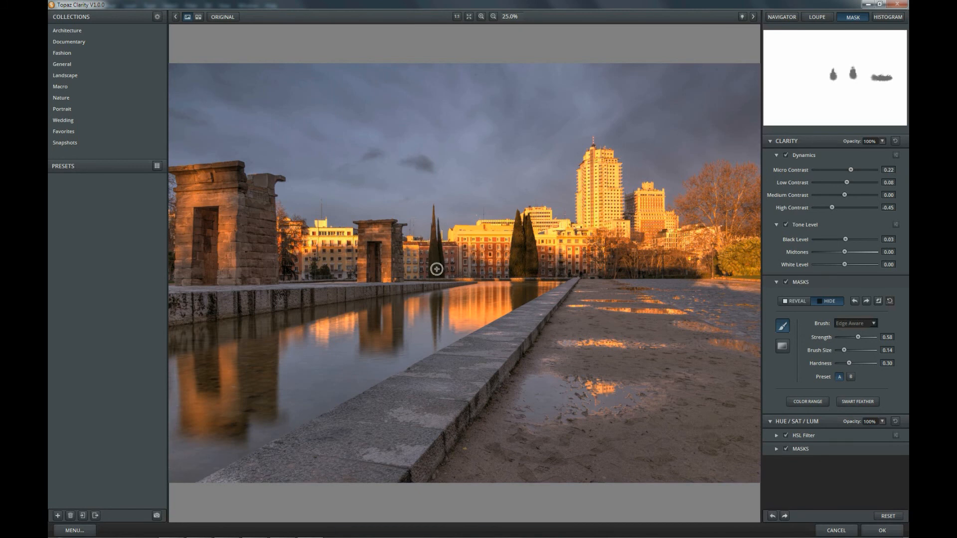
mouse_move(284, 274)
mouse_down()
mouse_move(284, 248)
mouse_move(287, 262)
mouse_up()
Compare the image with the Clarity mask off and on, and apply the filter to the layer
click(786, 282)
click(786, 282)
click(786, 283)
click(786, 283)
click(786, 282)
click(786, 282)
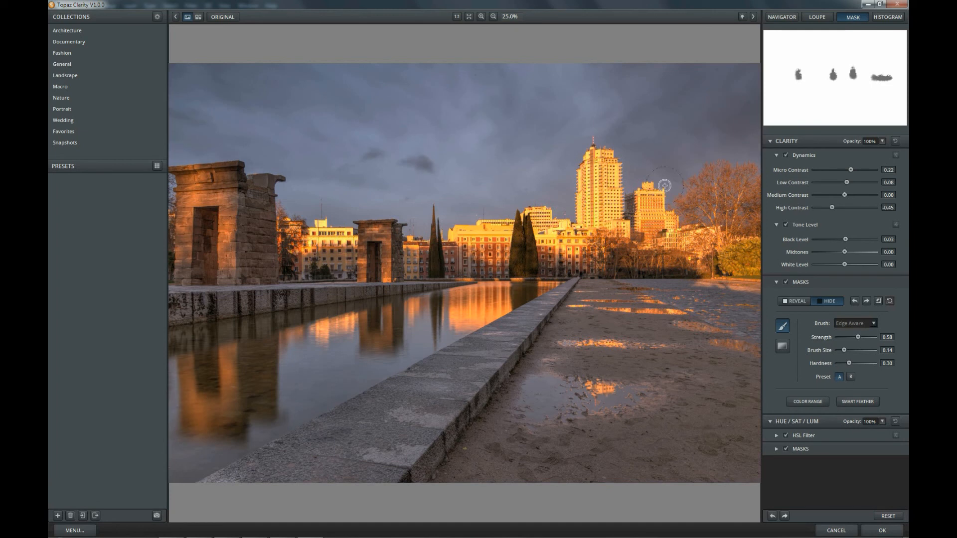
click(884, 532)
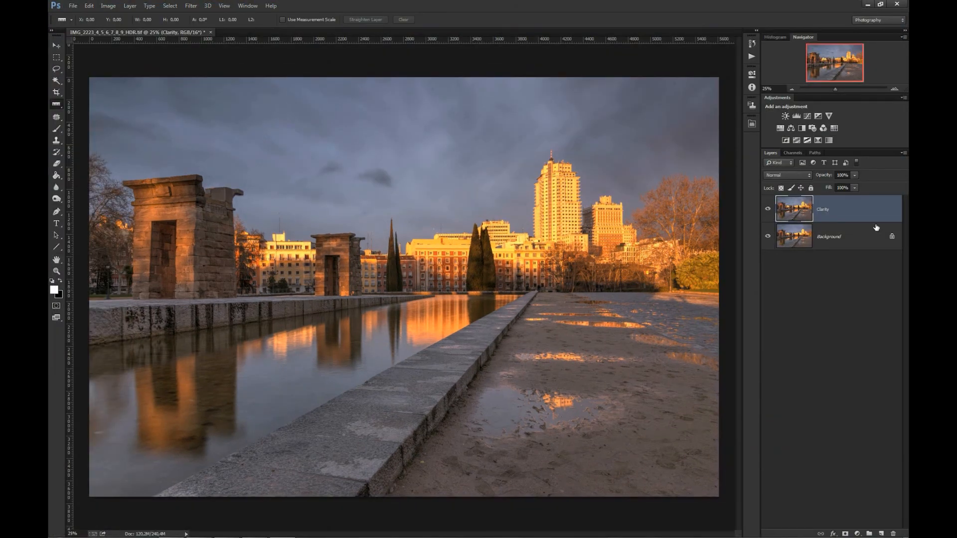
Compare the image without and with the Clarity layer, and duplicate that layer as "Adjust"
click(768, 210)
click(767, 212)
key(ctrl+j)
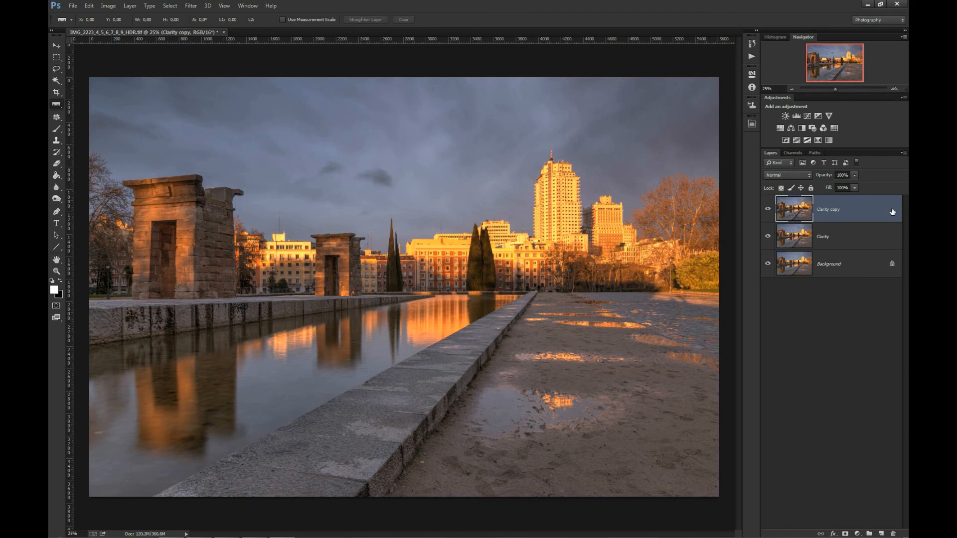
double_click(830, 210)
text(Adjust)
key(Return)
Open the Adjust layer in Topaz Adjust 5 and choose the Brilliant Warm preset from the Classic Collection
click(191, 6)
mouse_move(257, 211)
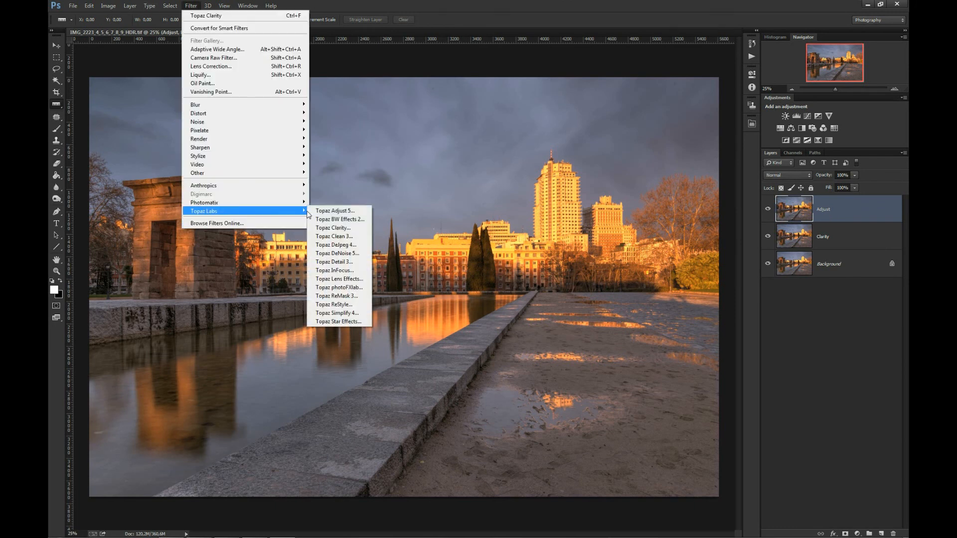
click(335, 211)
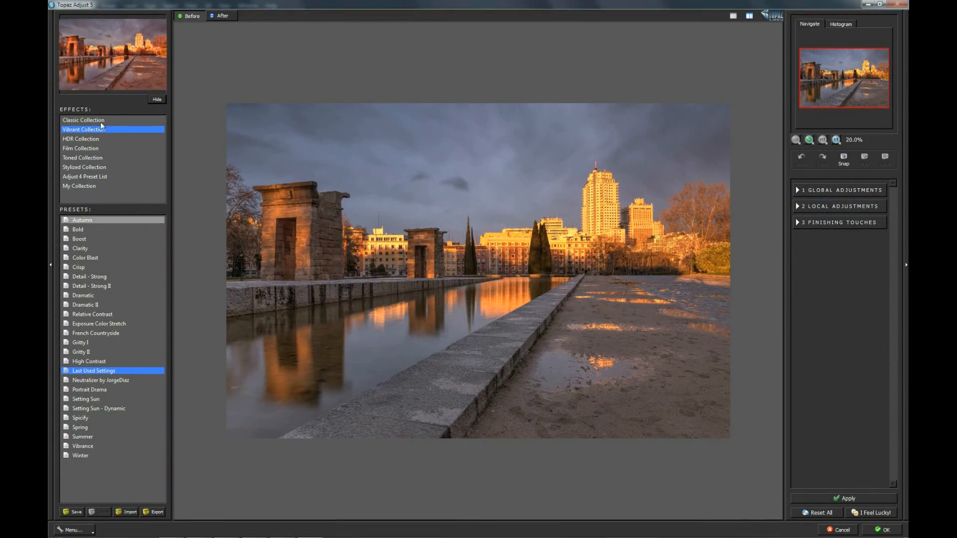
click(100, 121)
click(94, 229)
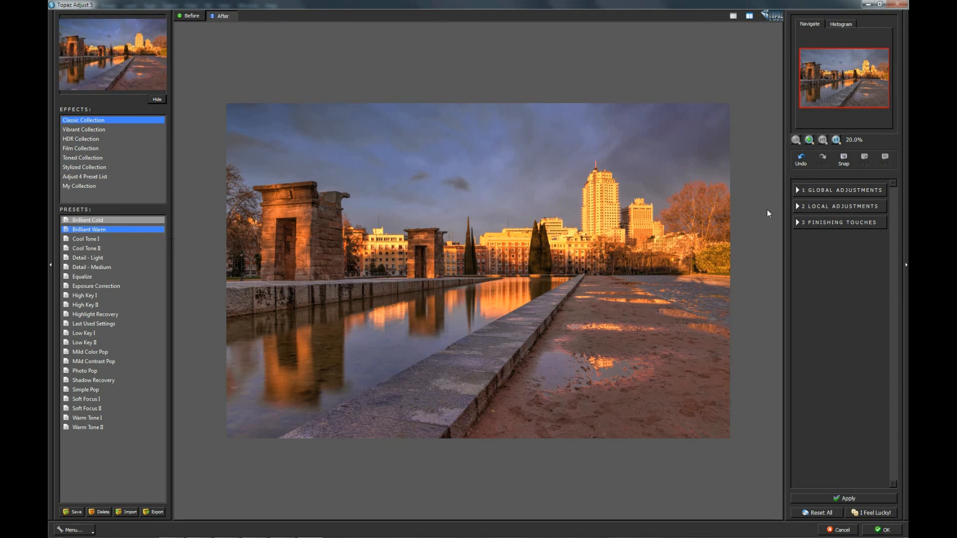
Set the global color adjustment's Adaptive Saturation to 0.15 and apply the Topaz Adjust effect to the layer
click(800, 191)
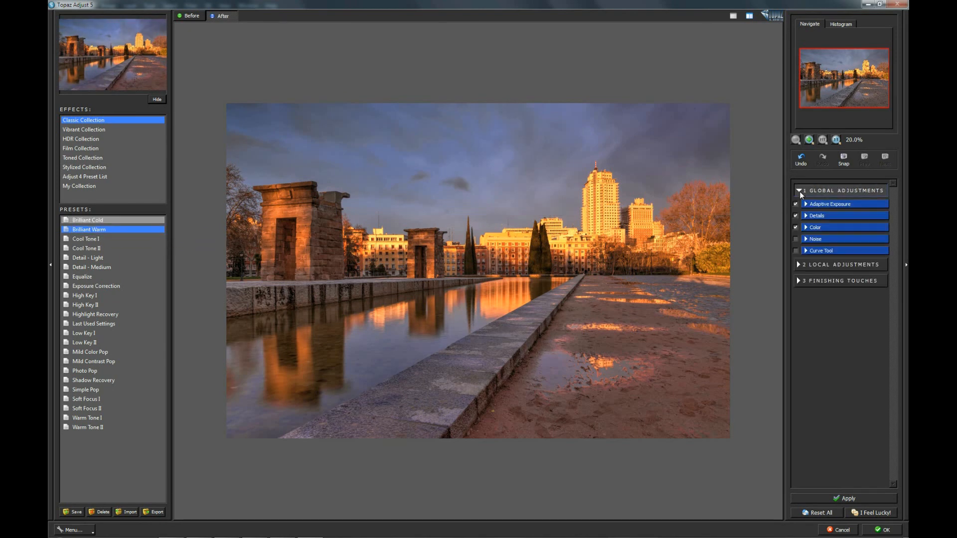
click(806, 229)
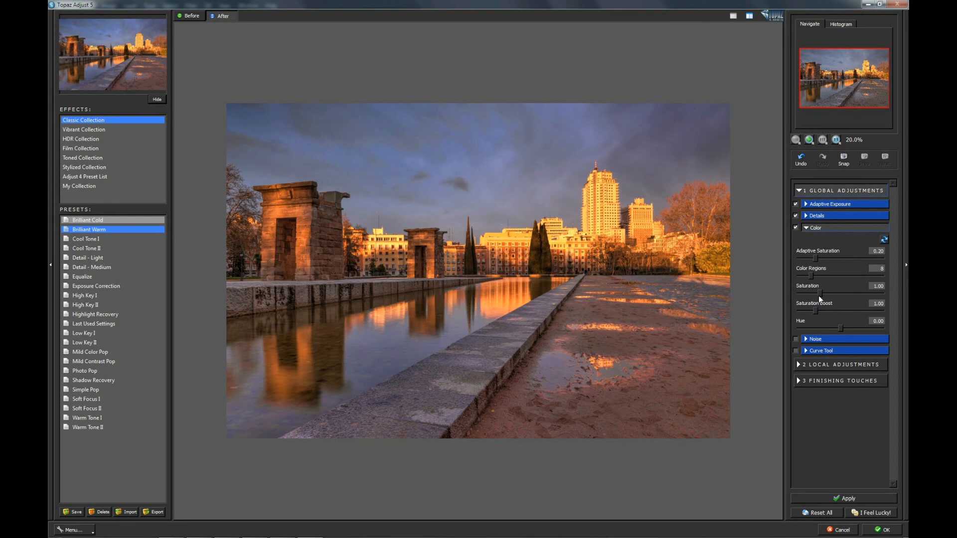
click(806, 258)
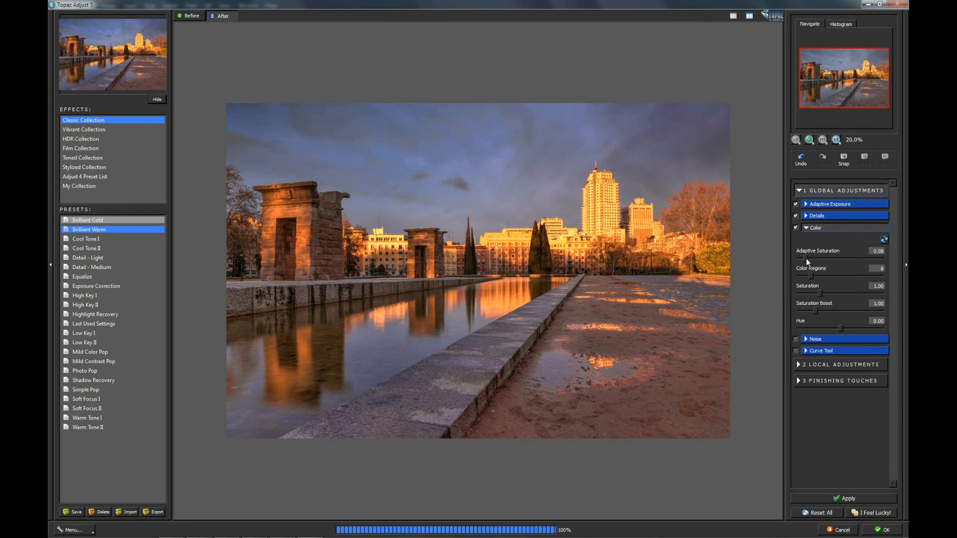
drag(808, 262, 812, 263)
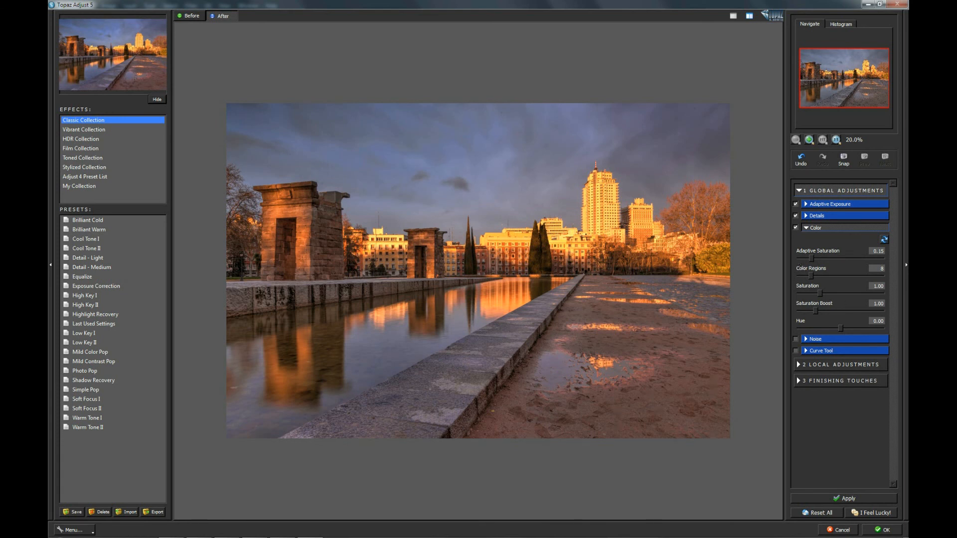
click(880, 530)
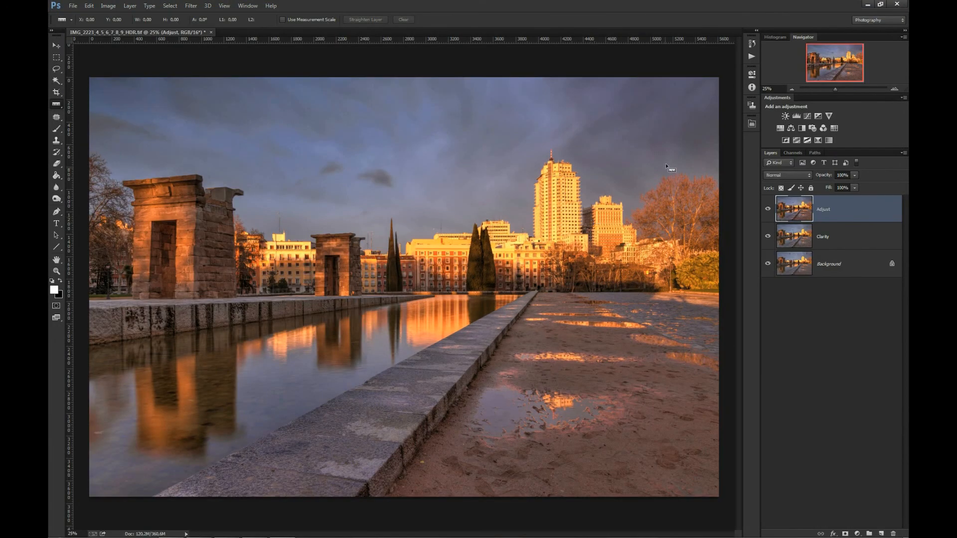
Lower the Adjust layer's opacity to 64% and compare the image without and with it
click(855, 176)
click(768, 208)
click(768, 209)
click(767, 209)
click(768, 209)
Duplicate the Adjust layer and name the copy "Sharpening"
click(776, 89)
text(100)
key(Return)
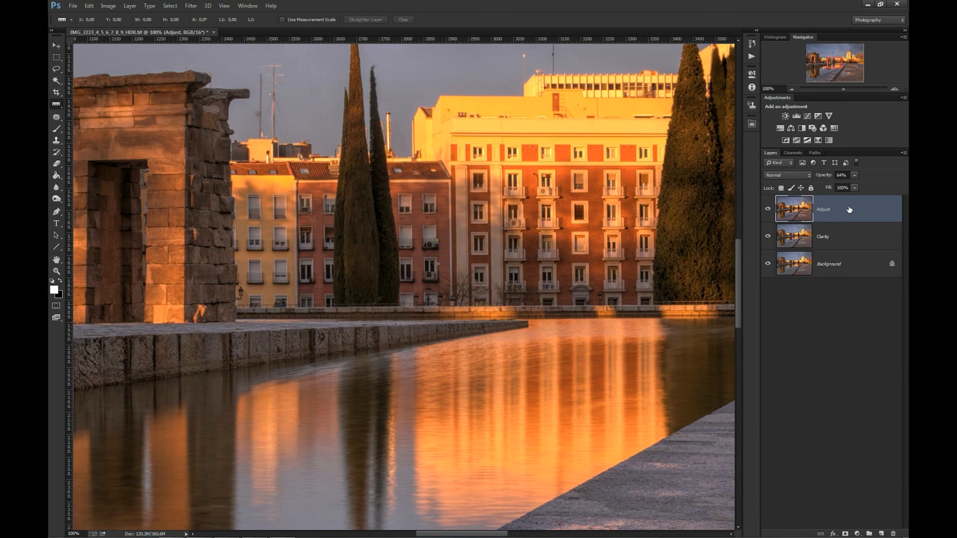
key(ctrl+j)
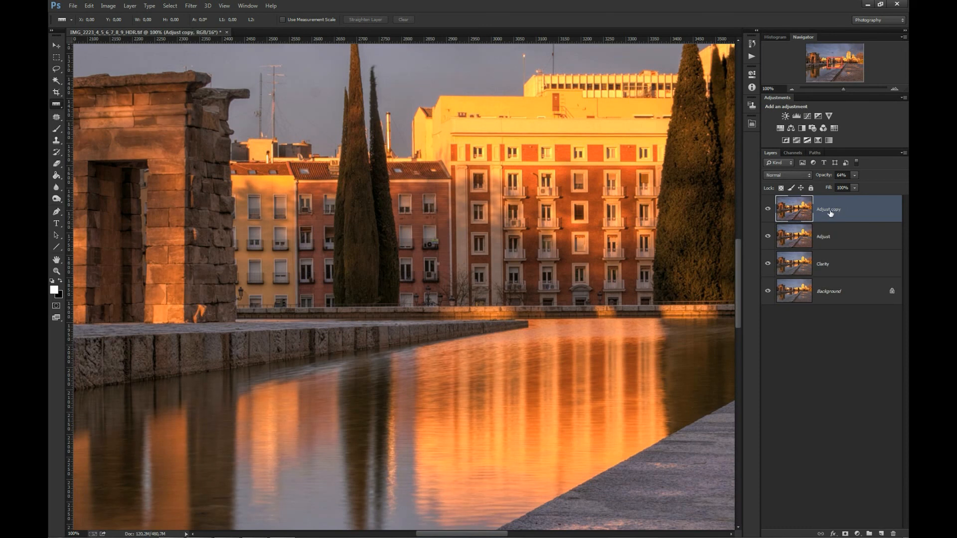
double_click(829, 210)
text(Sharpening)
key(Return)
Set the Sharpening layer to 100% opacity with the Overlay blend mode
click(840, 175)
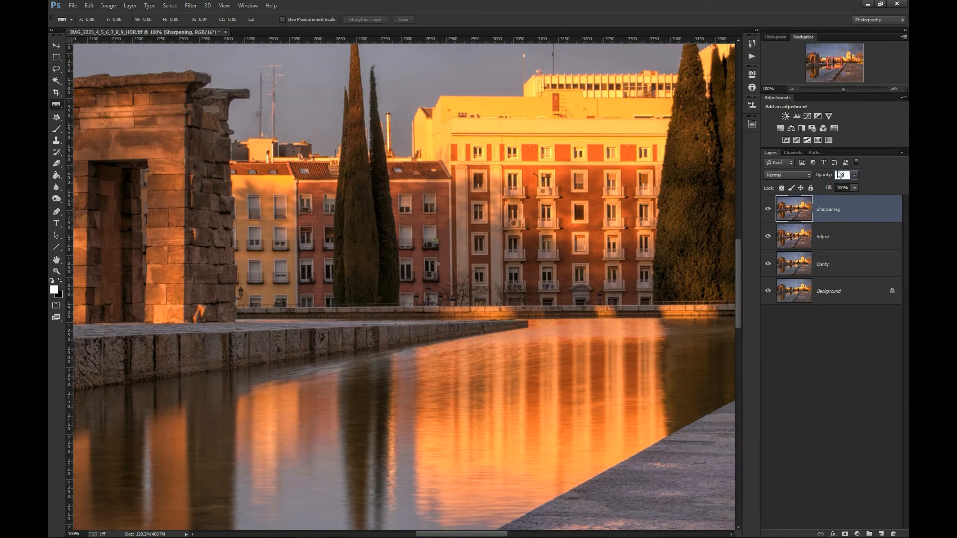
click(780, 175)
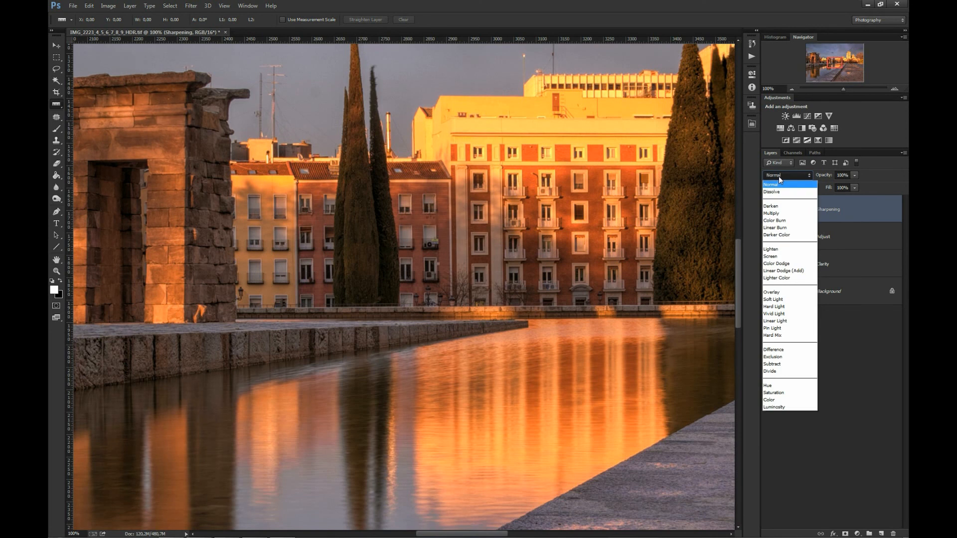
click(786, 292)
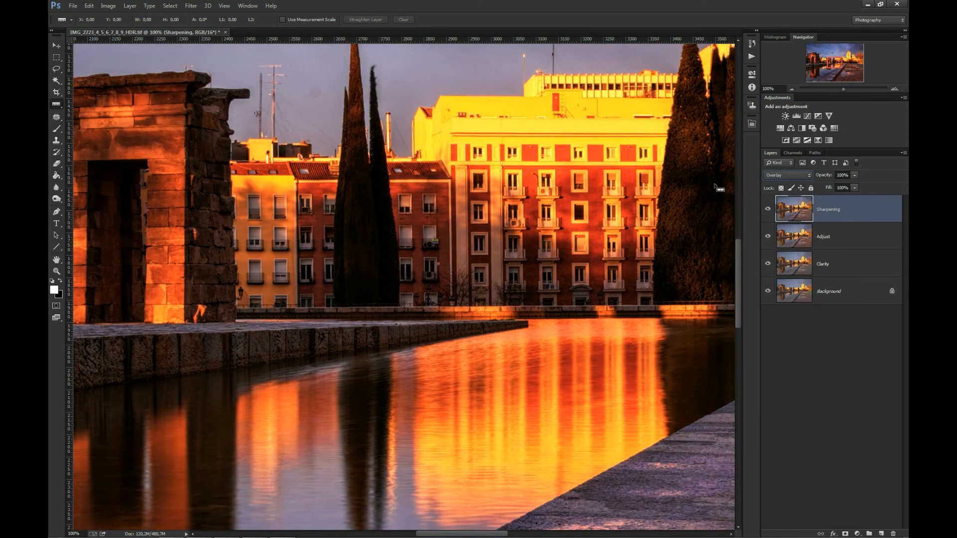
Try several High Pass radii on the Sharpening layer and apply the filter with a radius of 2 pixels
click(191, 6)
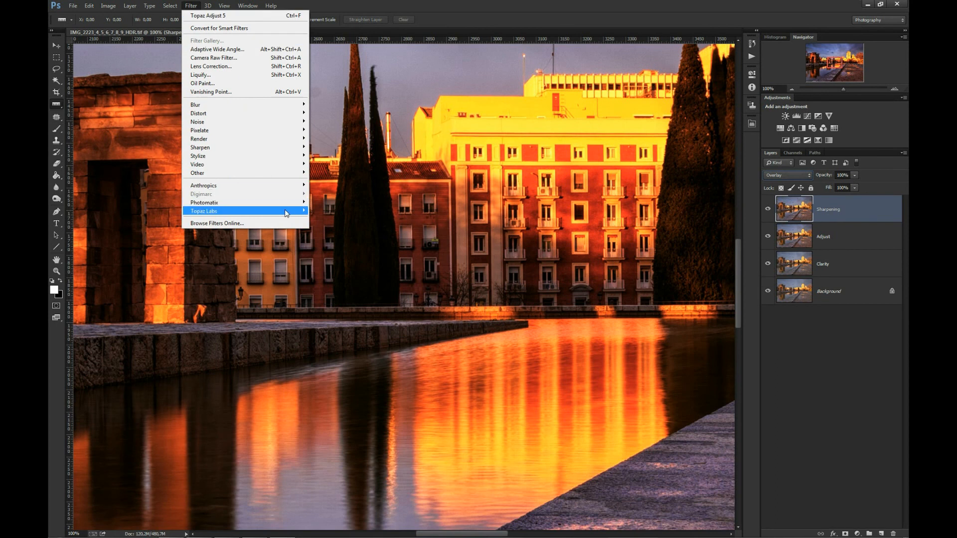
mouse_move(303, 176)
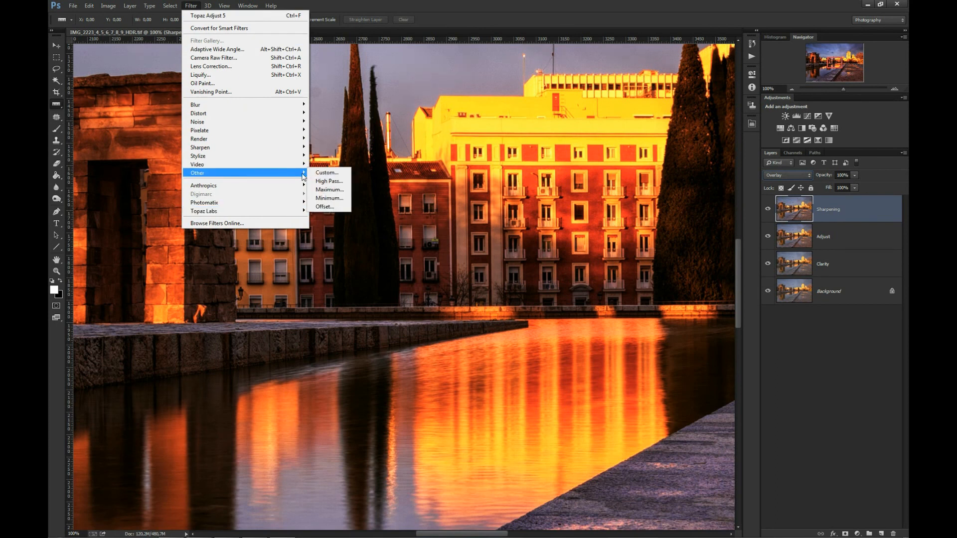
click(333, 182)
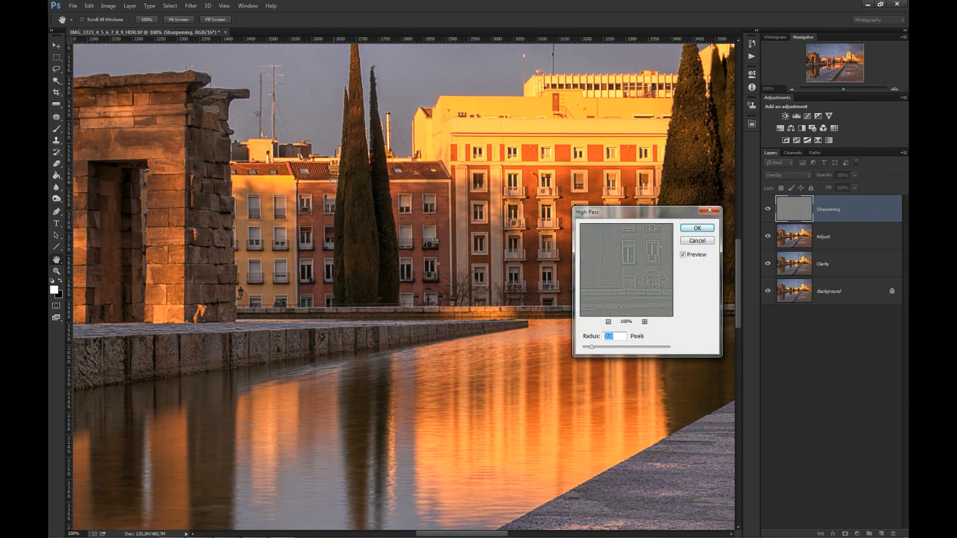
drag(592, 347, 565, 349)
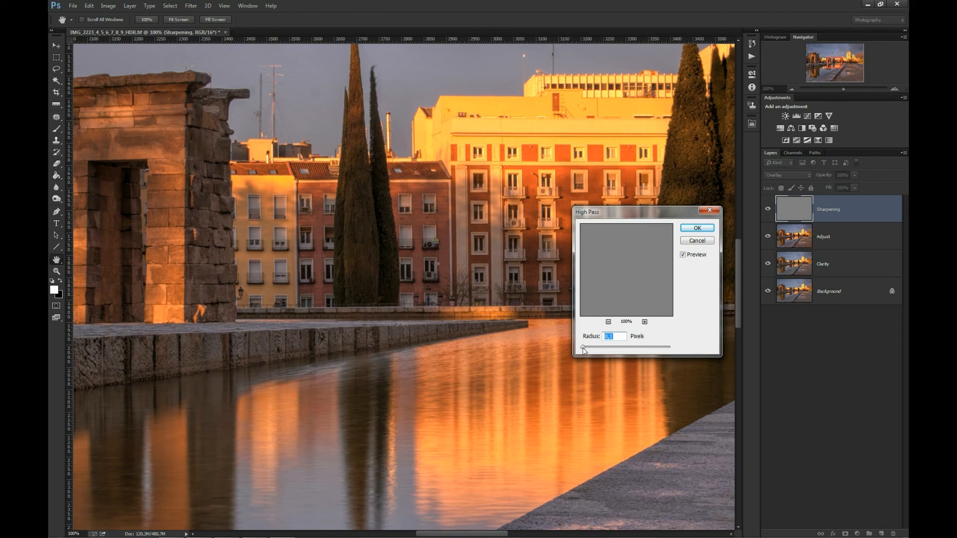
text(1)
mouse_move(616, 339)
mouse_down()
mouse_move(586, 341)
mouse_move(622, 347)
mouse_up()
text(2)
key(Return)
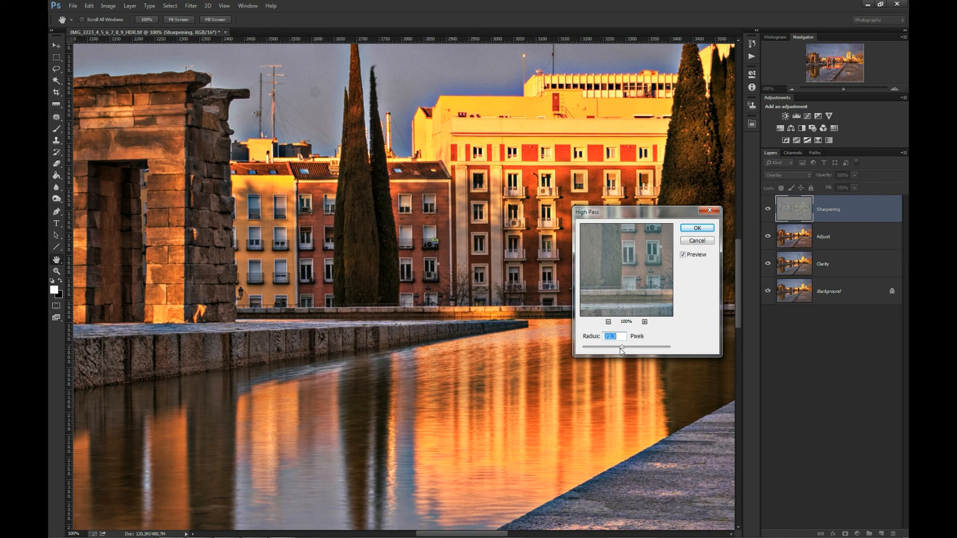
text(2)
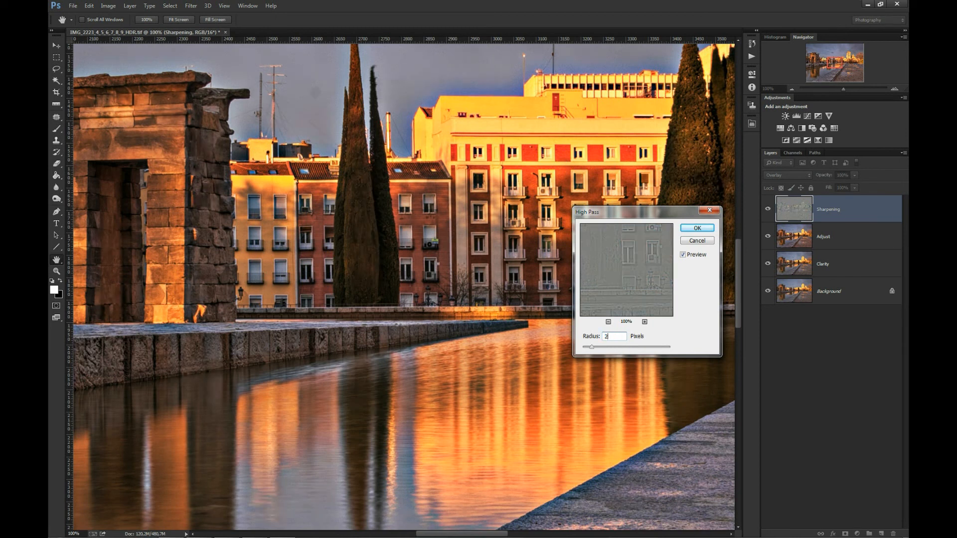
click(695, 232)
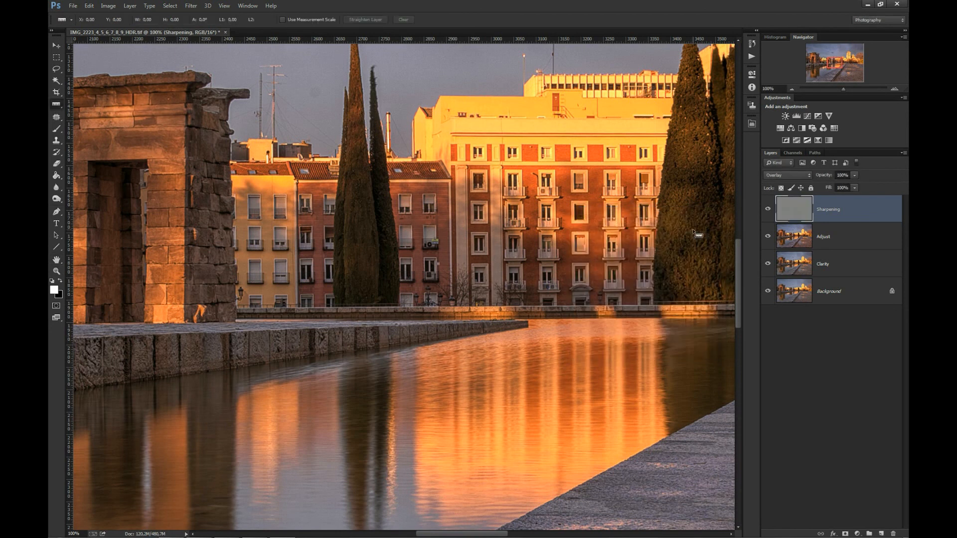
Compare the image without and with the Sharpening layer, close up and in full, and against the Background layer alone
click(769, 211)
click(769, 210)
click(768, 210)
click(769, 210)
click(769, 211)
click(770, 210)
click(770, 89)
text(25)
key(Return)
click(768, 210)
click(770, 211)
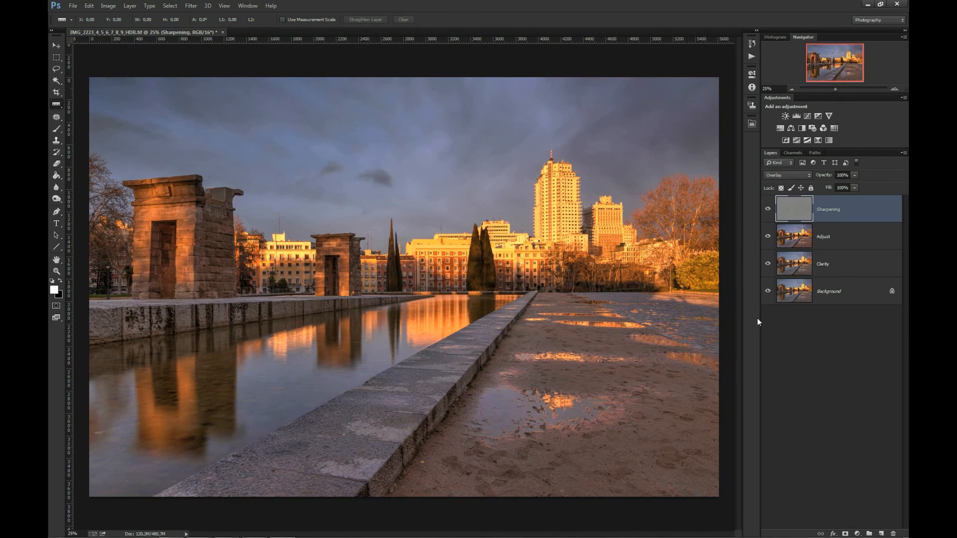
alt+click(769, 294)
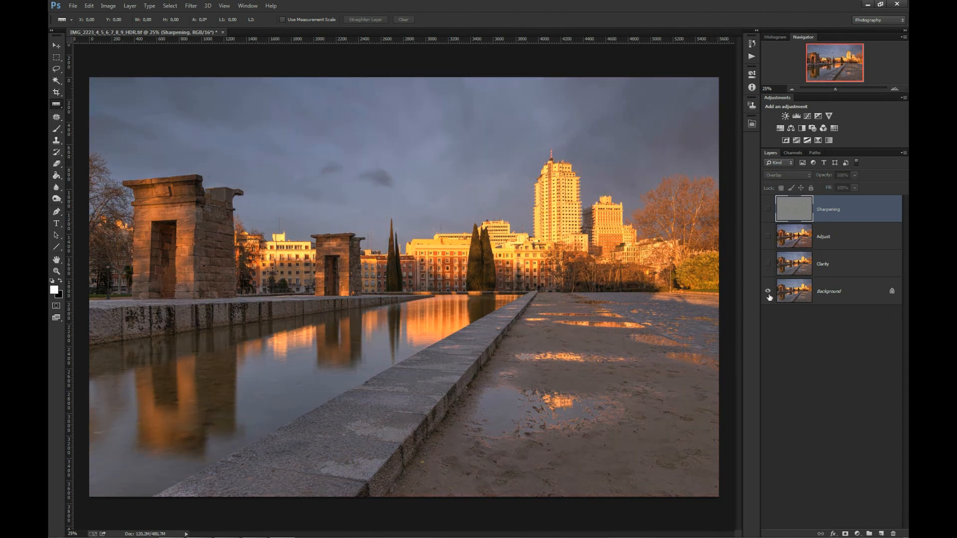
alt+click(769, 294)
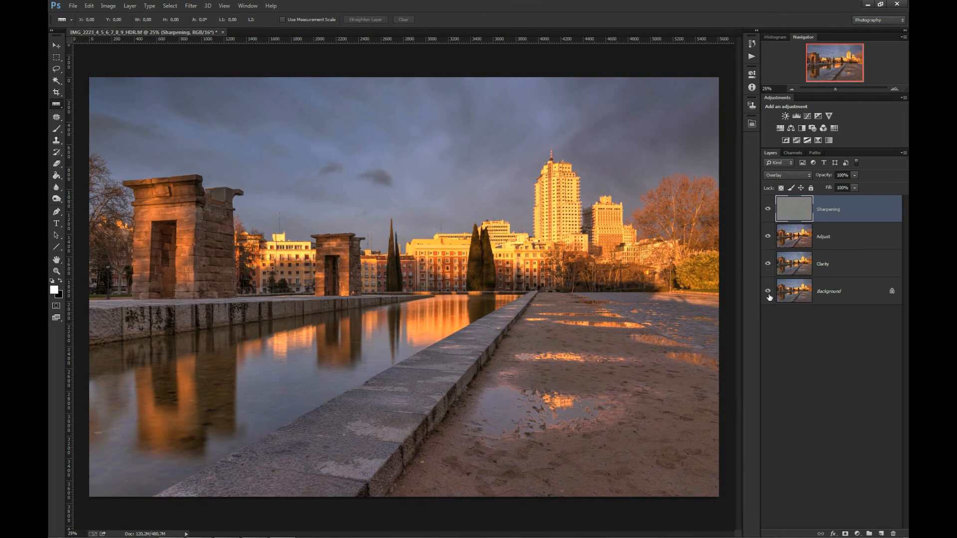